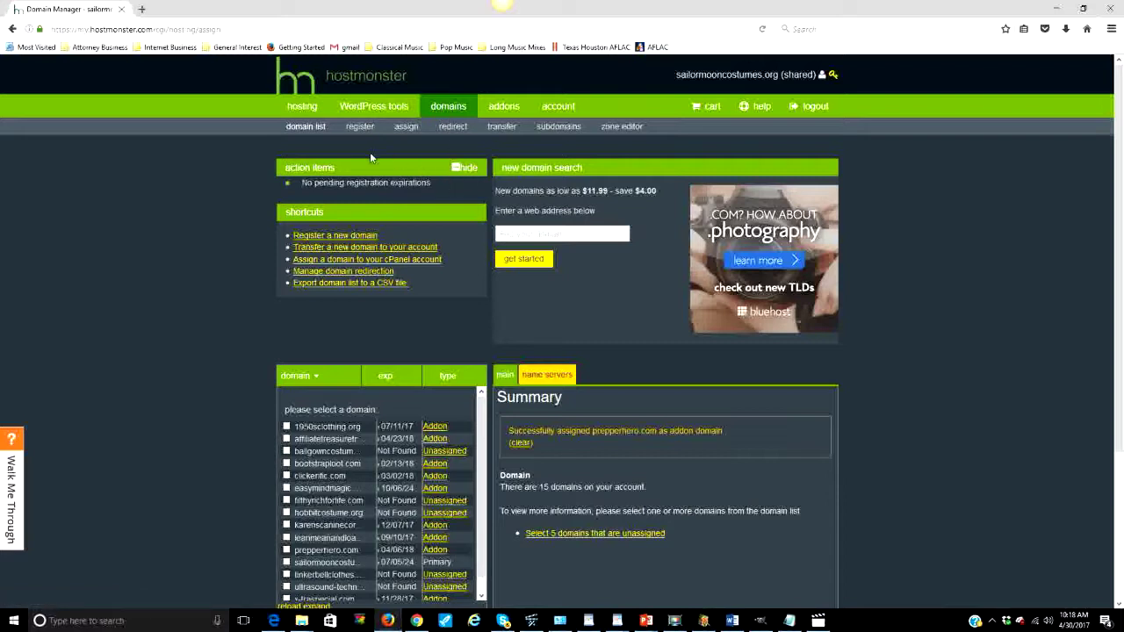
Close the hosting Welcome pop-up and browse the cPanel website, email, domain and file tools
{"action": "left_click", "coordinate": [302, 107]}
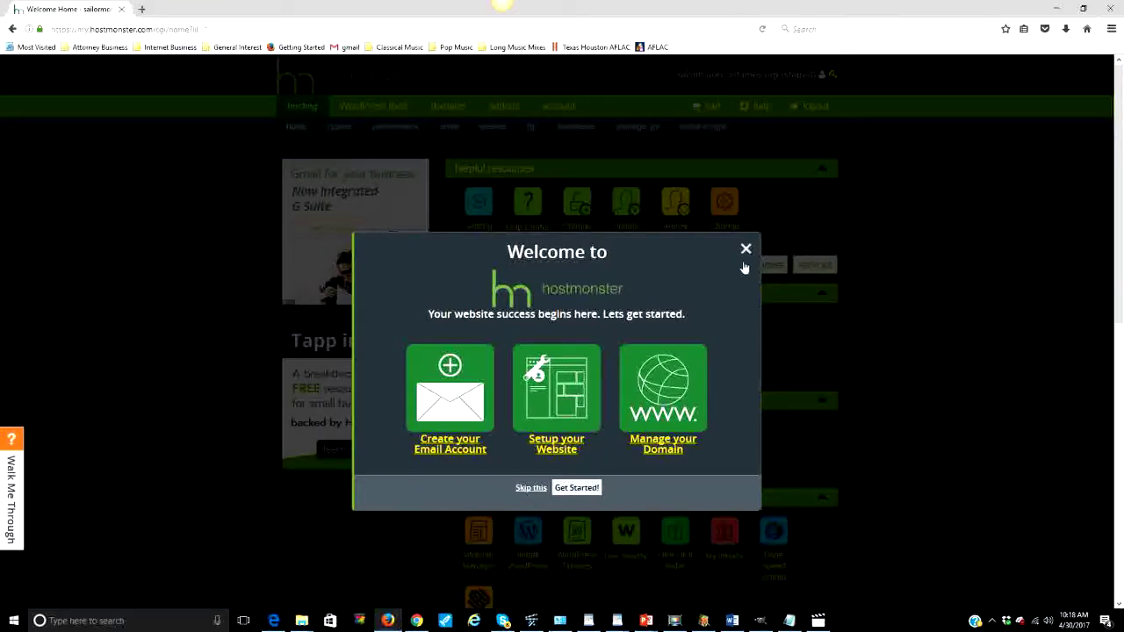
{"action": "left_click", "coordinate": [746, 250]}
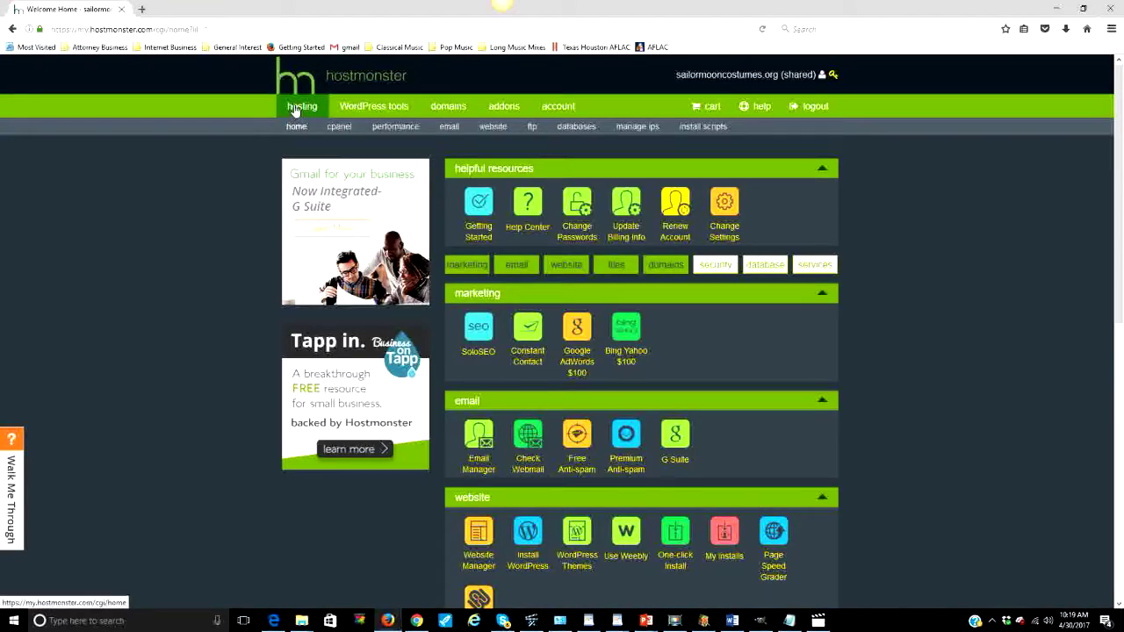
{"action": "left_click", "coordinate": [337, 132]}
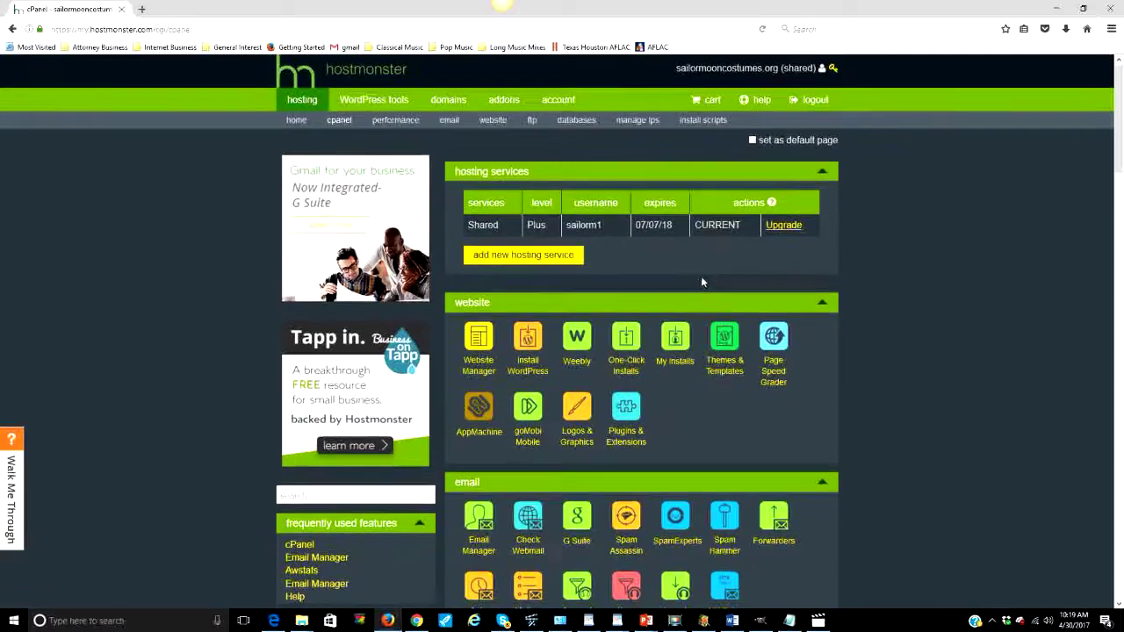
{"action": "scroll", "coordinate": [702, 277], "scroll_direction": "down", "scroll_amount": 5}
{"action": "scroll", "coordinate": [703, 279], "scroll_direction": "down", "scroll_amount": 5}
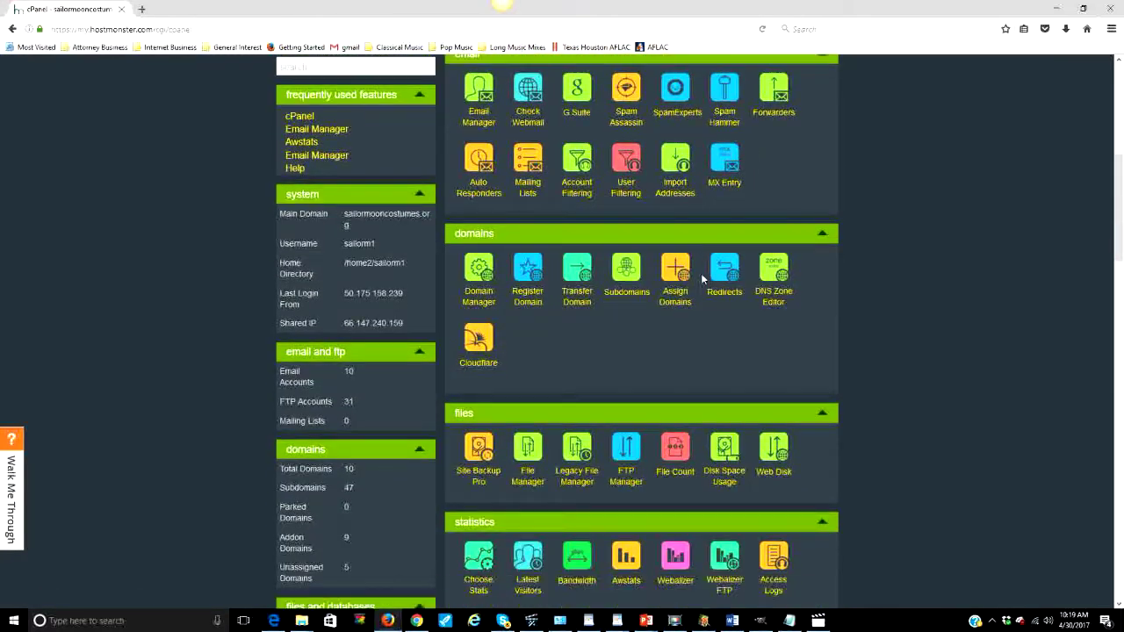
{"action": "scroll", "coordinate": [703, 278], "scroll_direction": "down", "scroll_amount": 3}
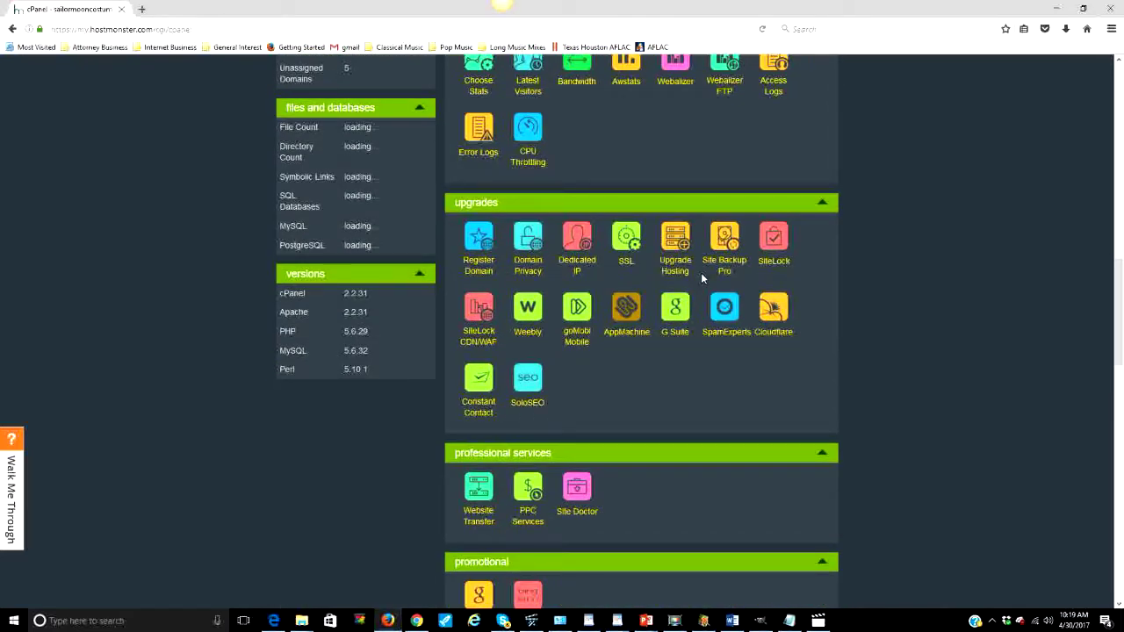
{"action": "scroll", "coordinate": [701, 277], "scroll_direction": "up", "scroll_amount": 5}
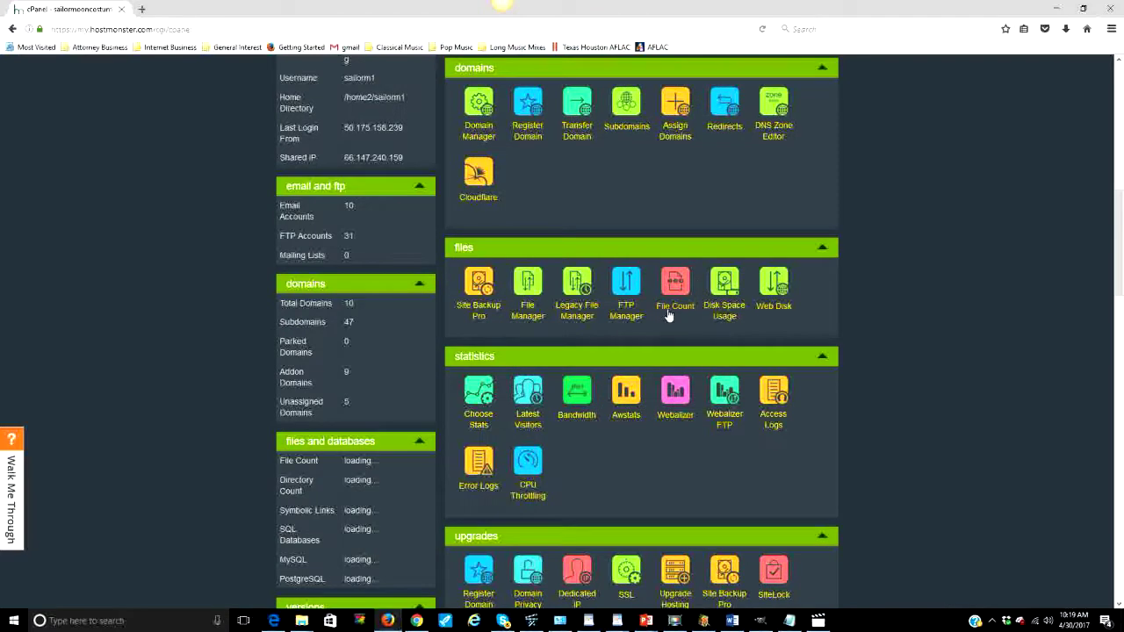
{"action": "scroll", "coordinate": [674, 321], "scroll_direction": "up", "scroll_amount": 6}
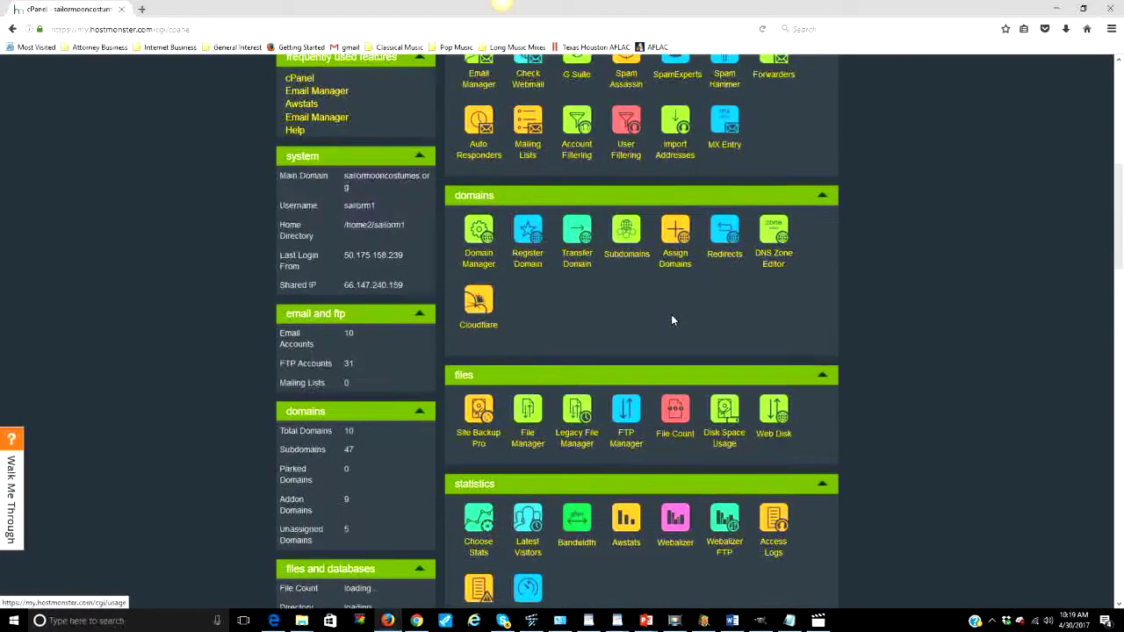
{"action": "scroll", "coordinate": [674, 322], "scroll_direction": "up", "scroll_amount": 3}
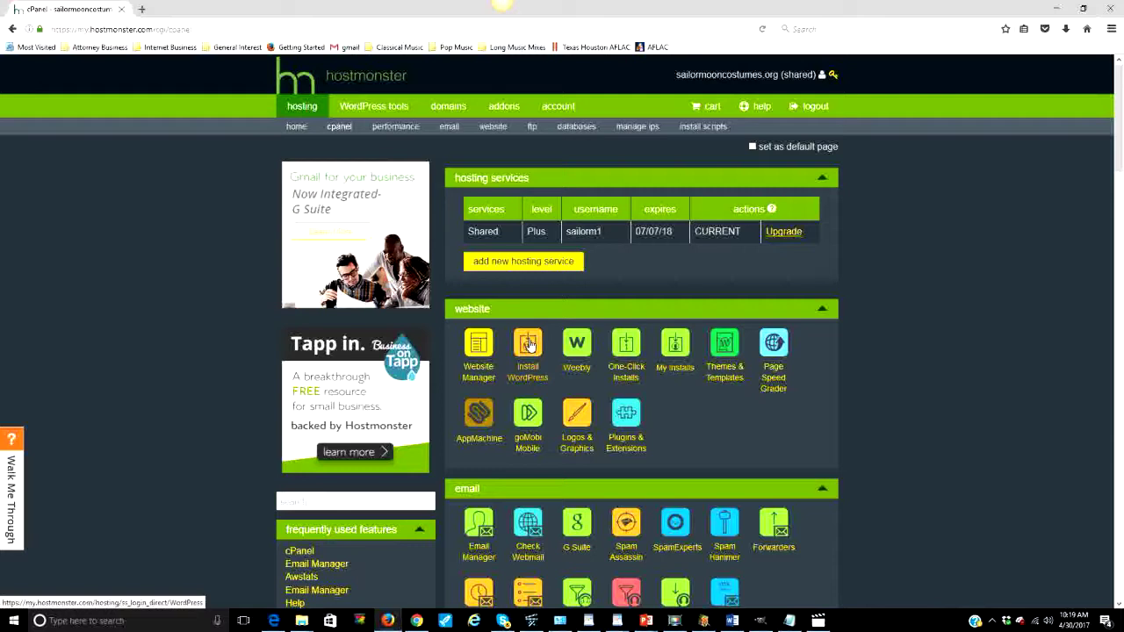
Launch Install WordPress from cPanel and start the MOJO Marketplace installer
{"action": "left_click", "coordinate": [530, 346]}
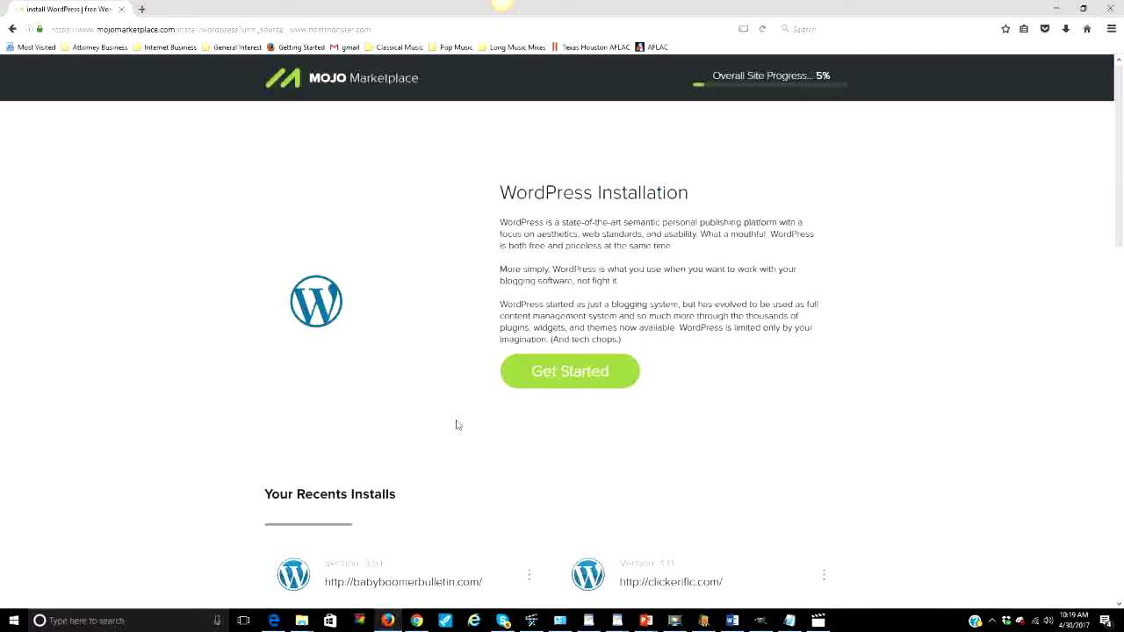
{"action": "left_click", "coordinate": [578, 376]}
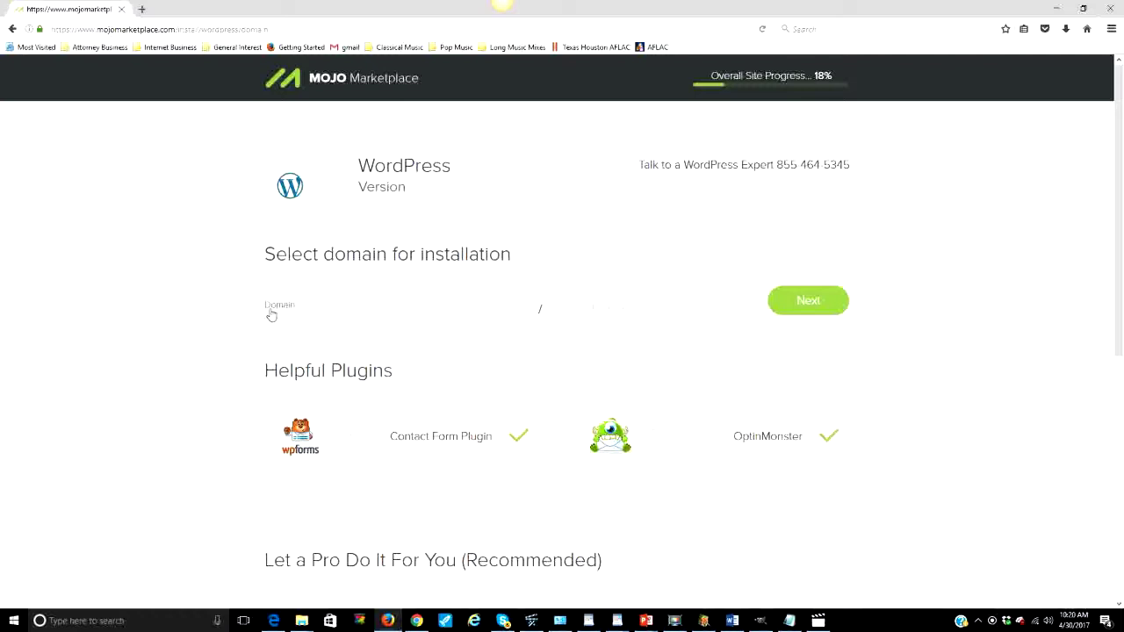
{"action": "left_click", "coordinate": [493, 314]}
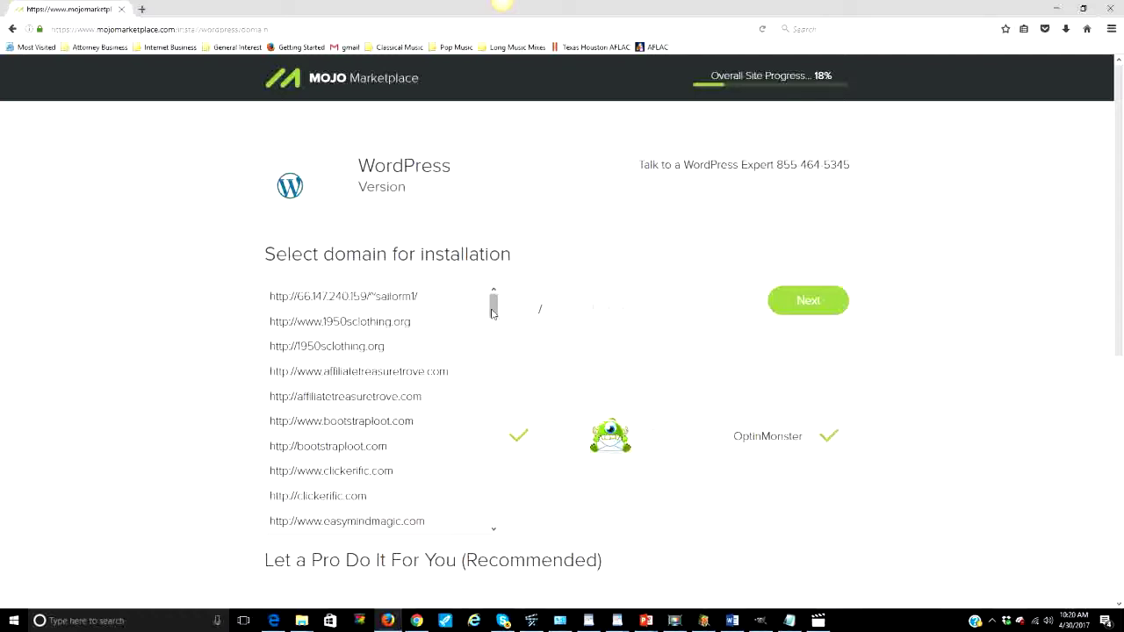
{"action": "left_click_drag", "start_coordinate": [493, 315], "coordinate": [482, 350]}
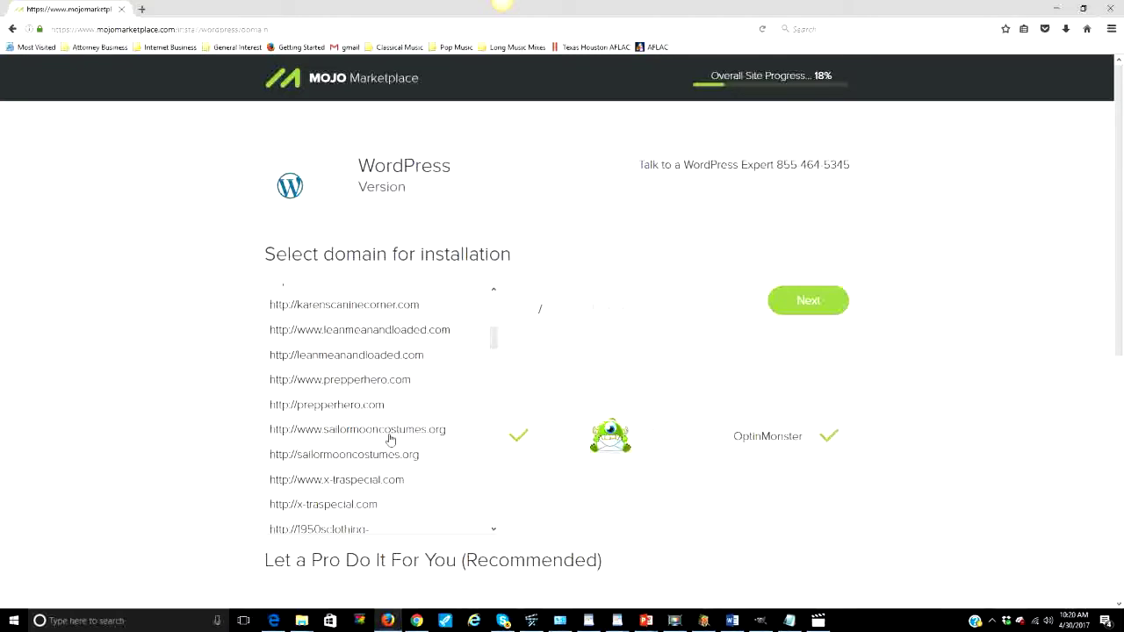
{"action": "left_click", "coordinate": [358, 405]}
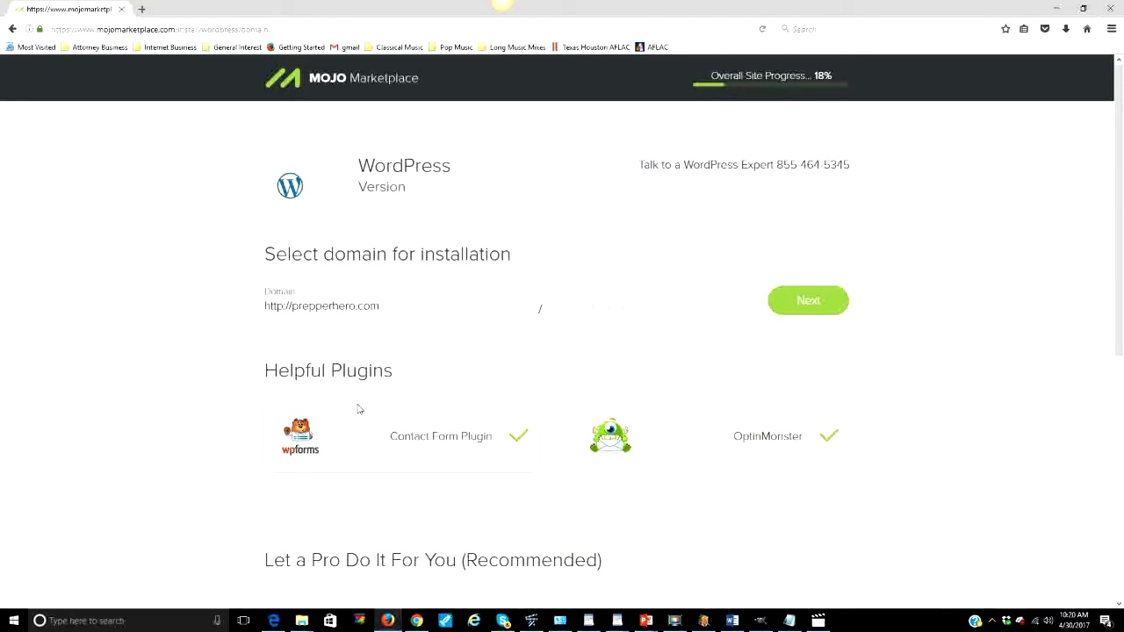
{"action": "left_click", "coordinate": [805, 303]}
{"action": "left_click", "coordinate": [805, 303]}
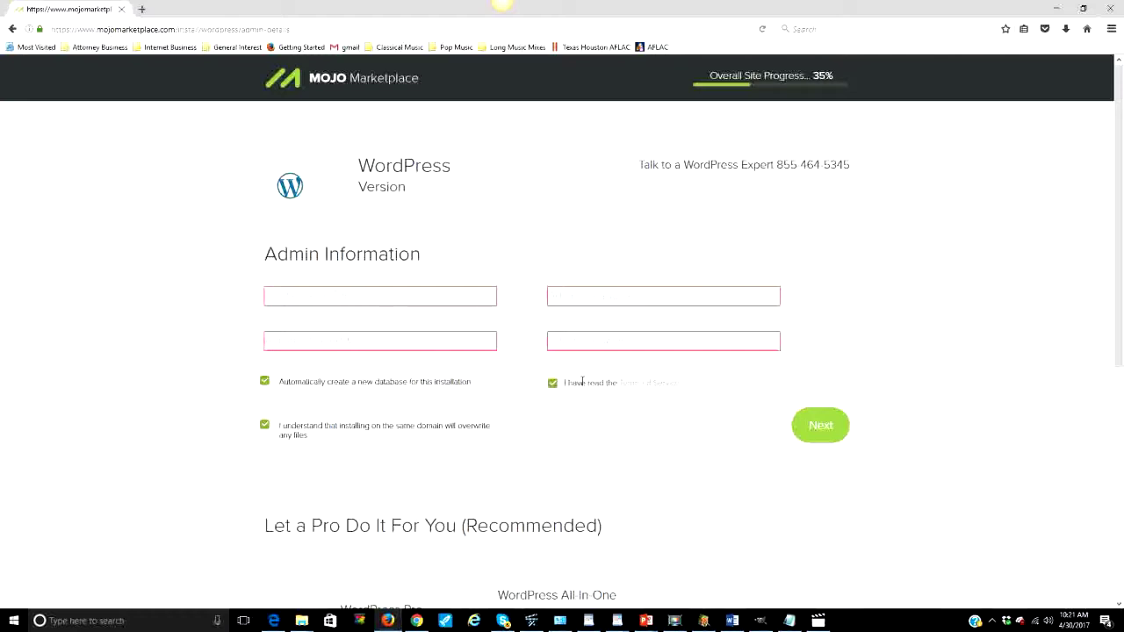
Enter site title 'Prepper Hero', the admin e-mail, username 'Administrator' and an admin password
{"action": "left_click", "coordinate": [398, 296]}
{"action": "type", "text": "Pr"}
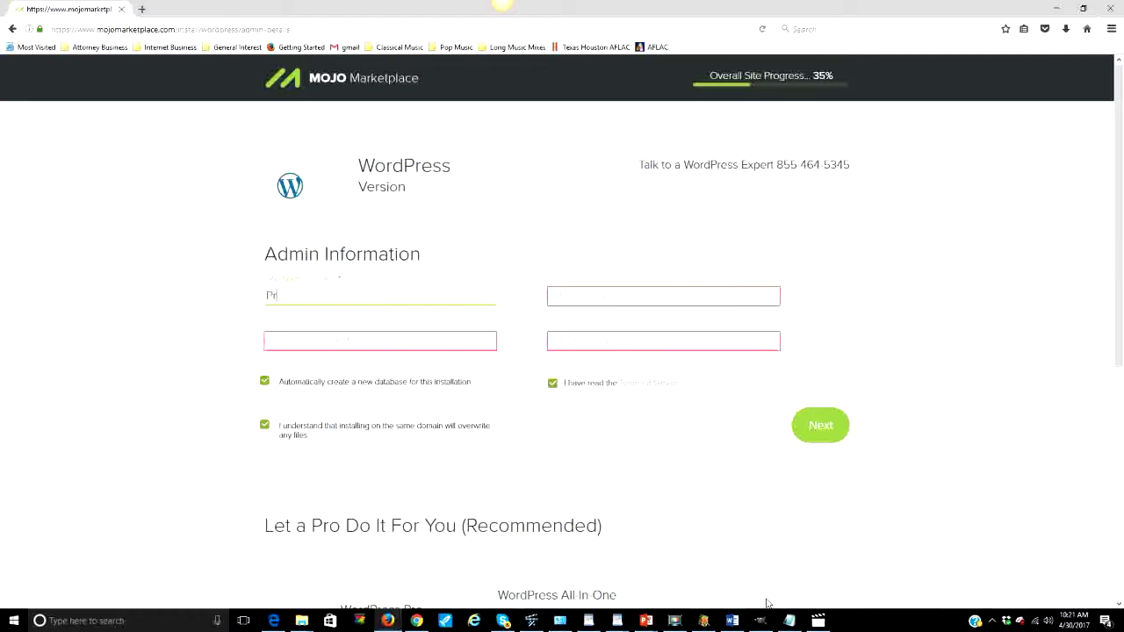
{"action": "type", "text": "epper Hero"}
{"action": "left_click", "coordinate": [416, 342]}
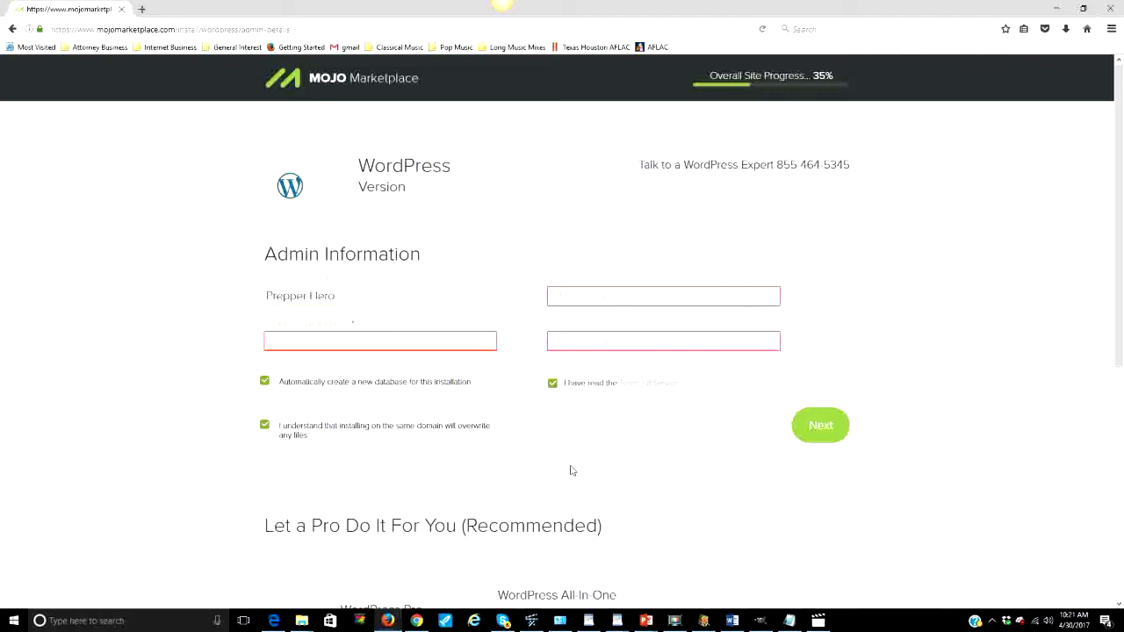
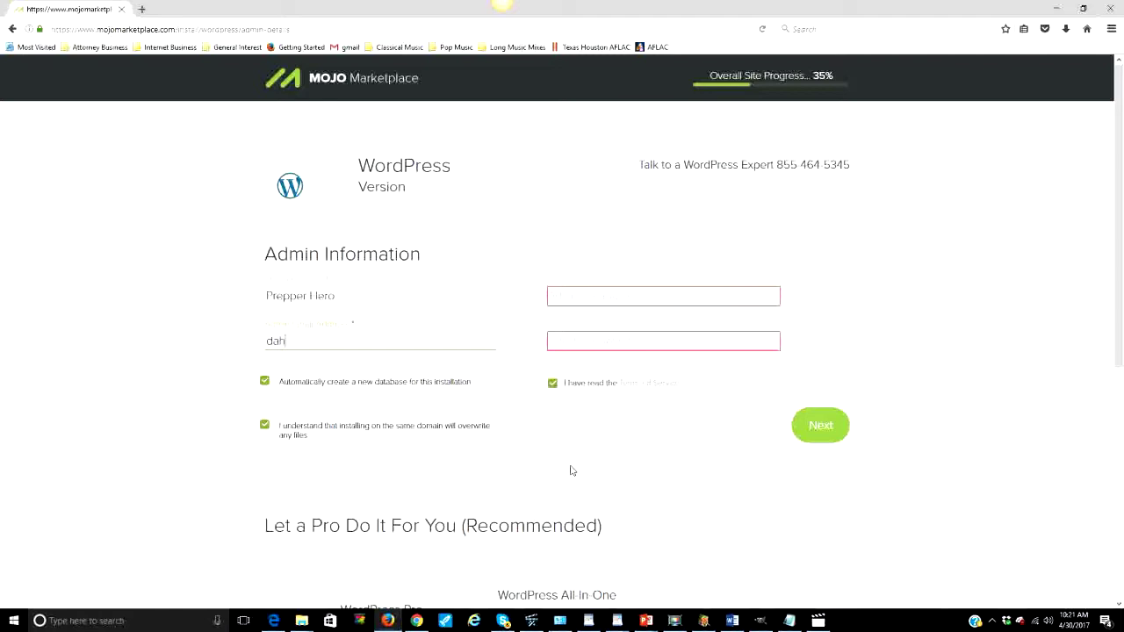
{"action": "left_click", "coordinate": [643, 295]}
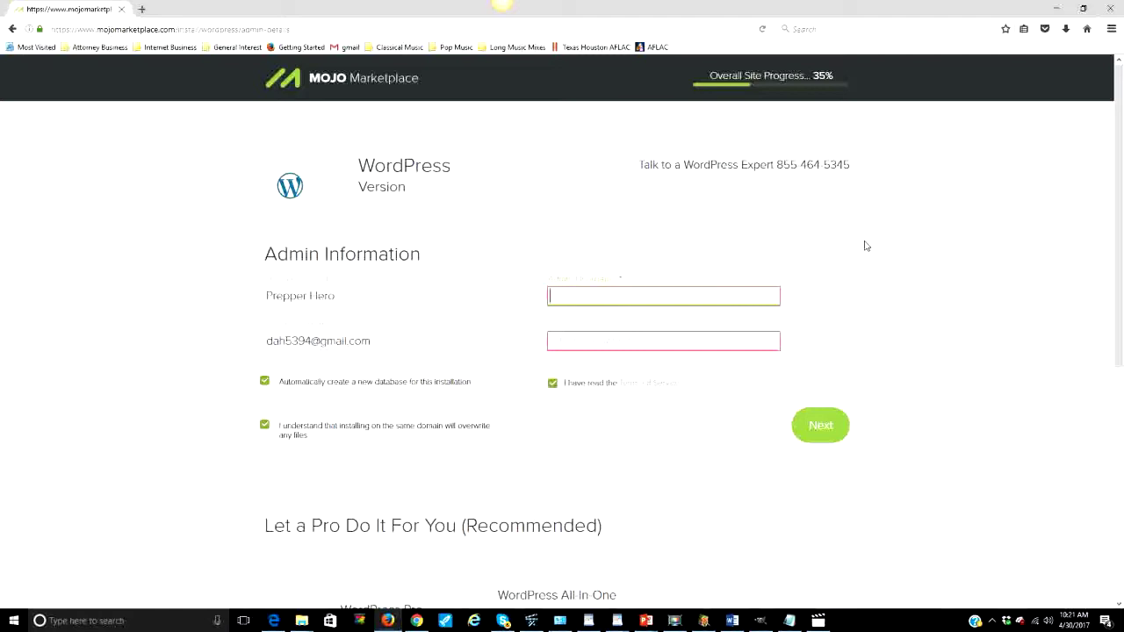
{"action": "type", "text": "Administ"}
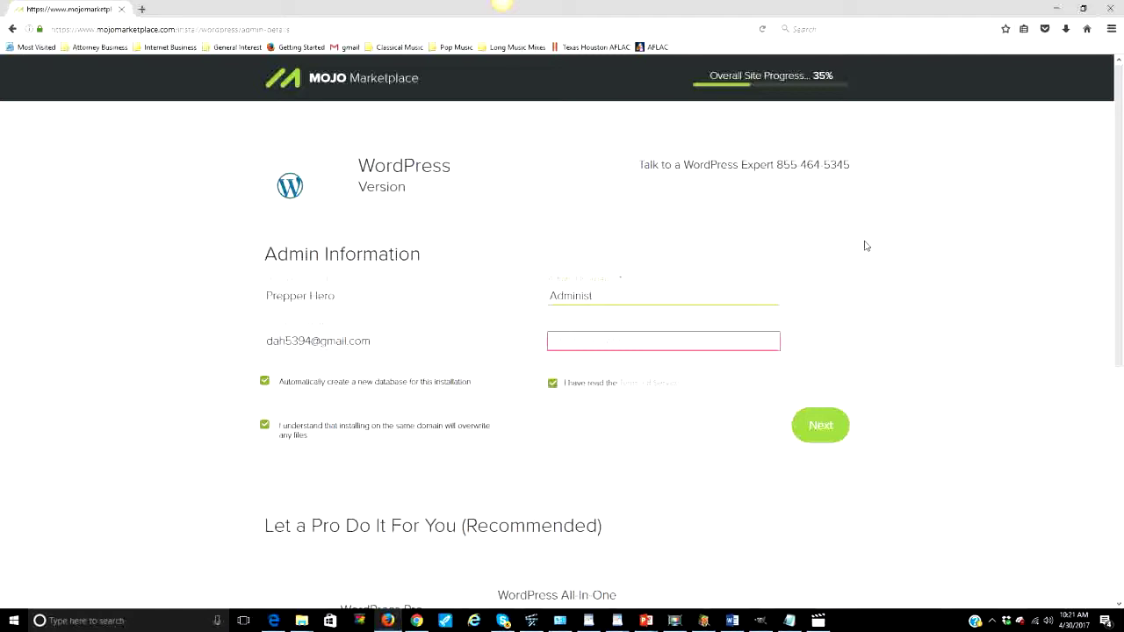
{"action": "type", "text": "rator"}
{"action": "left_click", "coordinate": [736, 339]}
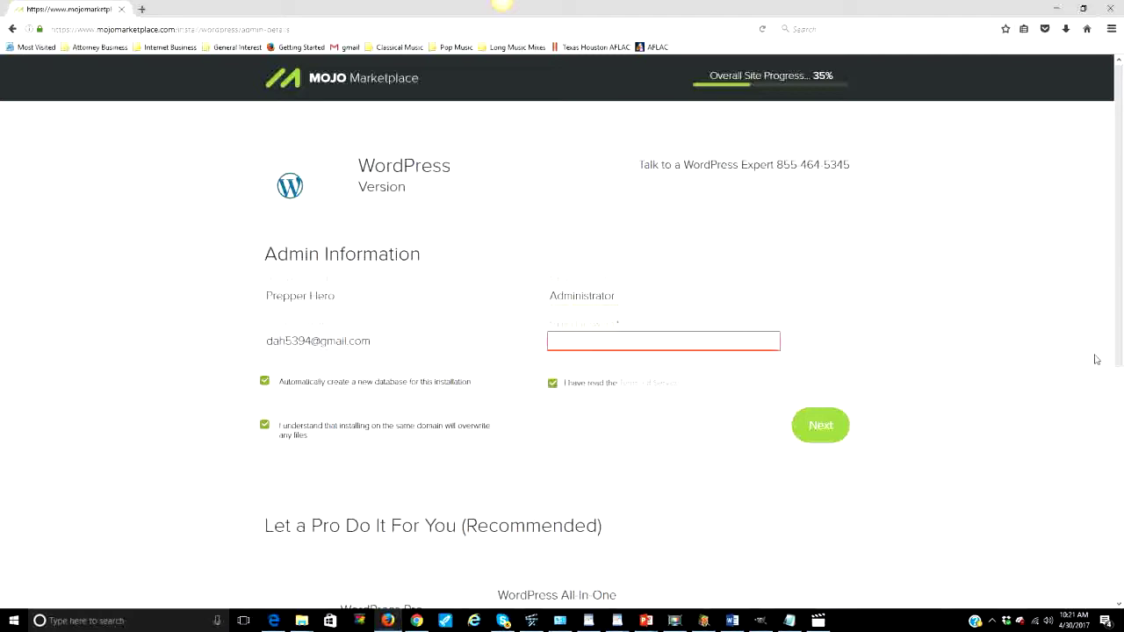
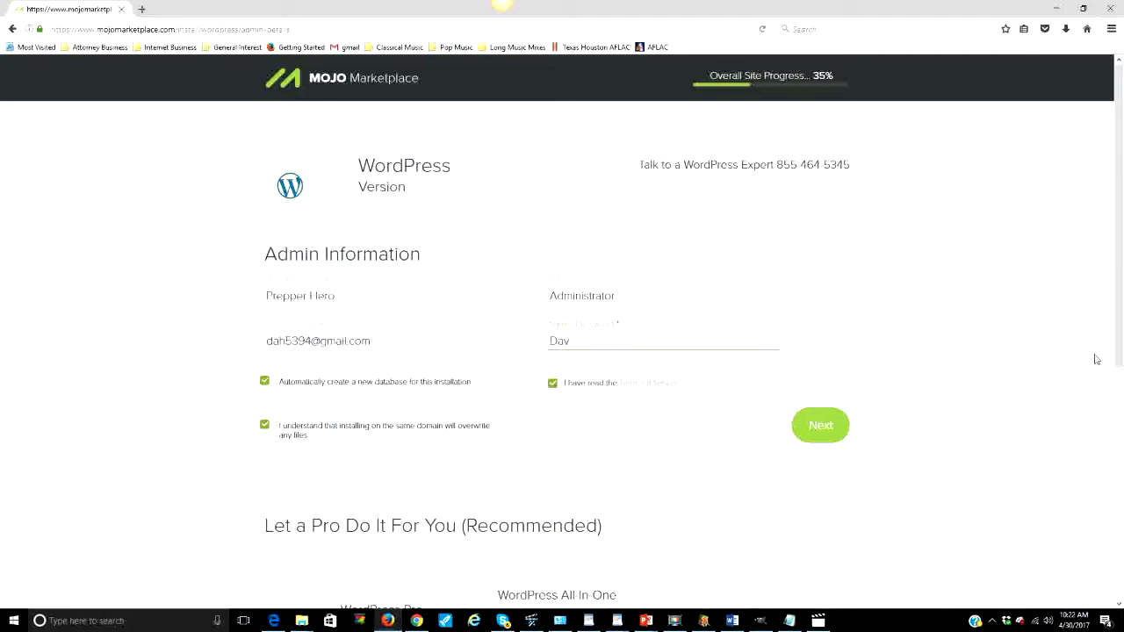
Submit the admin details and wait for the Installation successful message
{"action": "left_click", "coordinate": [830, 429]}
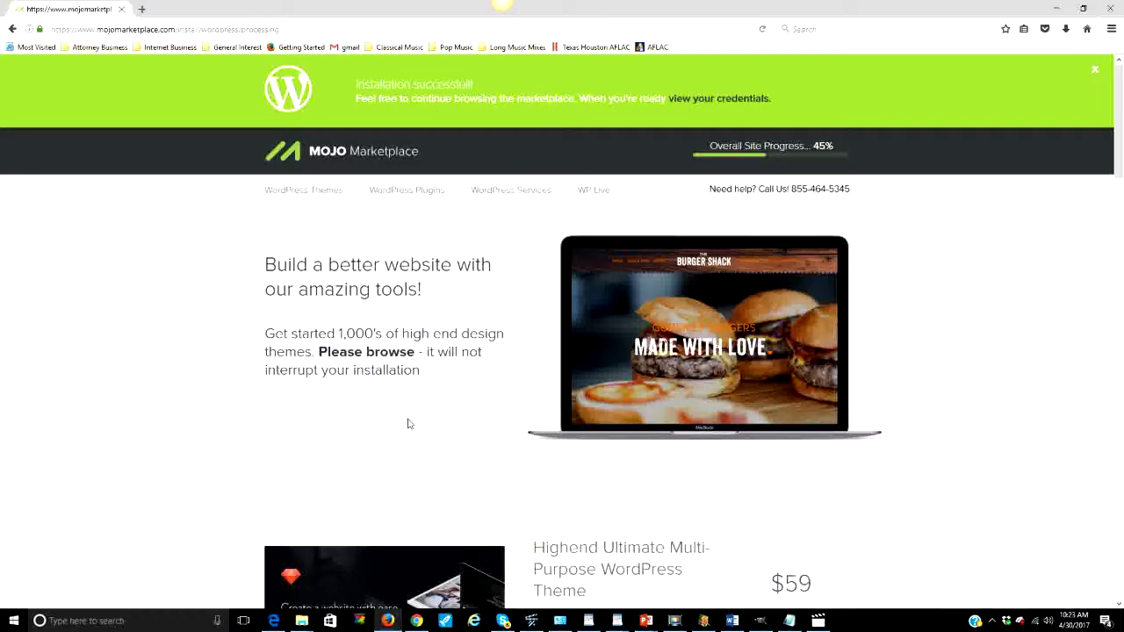
{"action": "scroll", "coordinate": [409, 422], "scroll_direction": "down", "scroll_amount": 3}
{"action": "scroll", "coordinate": [400, 419], "scroll_direction": "up", "scroll_amount": 3}
Load prepperhero.com in a new Firefox tab to see the Website Coming Soon page
{"action": "left_click", "coordinate": [143, 11]}
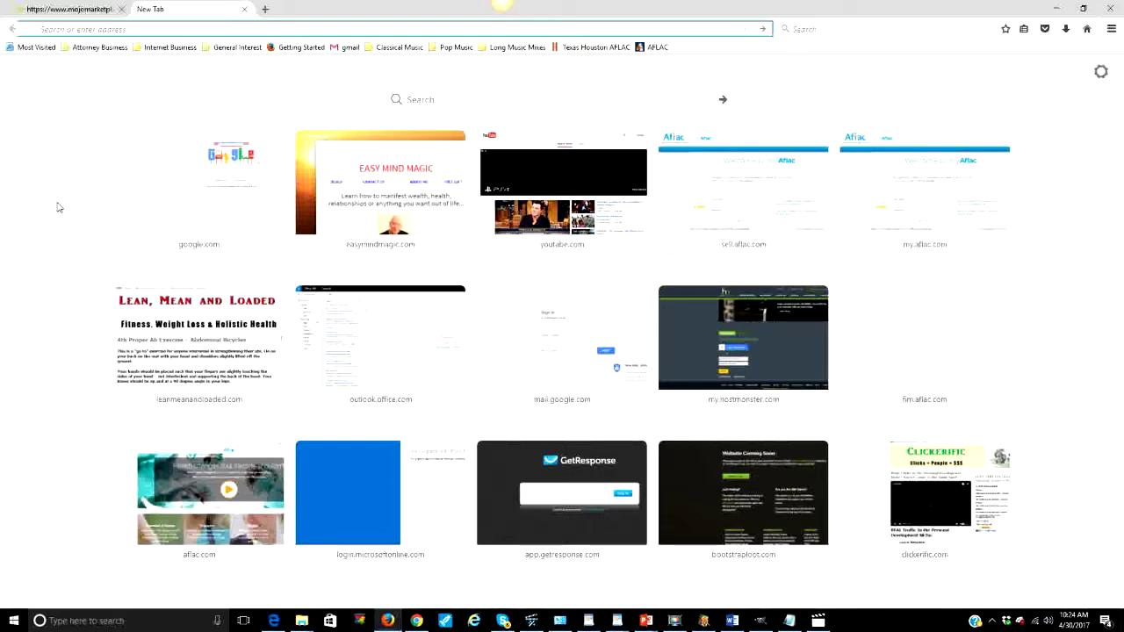
{"action": "type", "text": "p"}
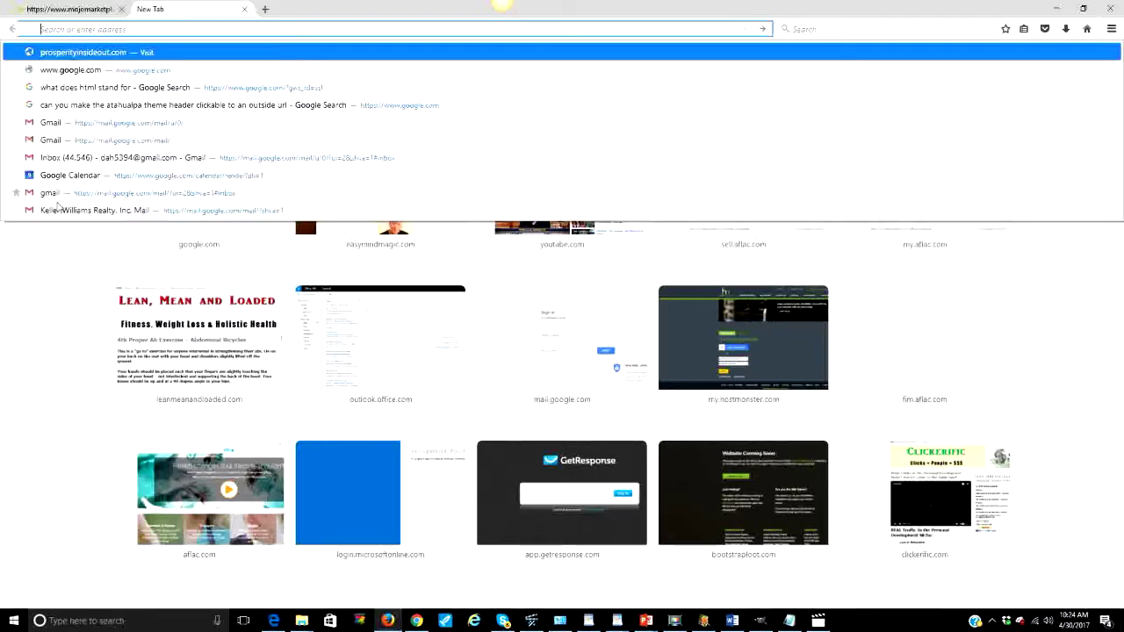
{"action": "type", "text": "repperne"}
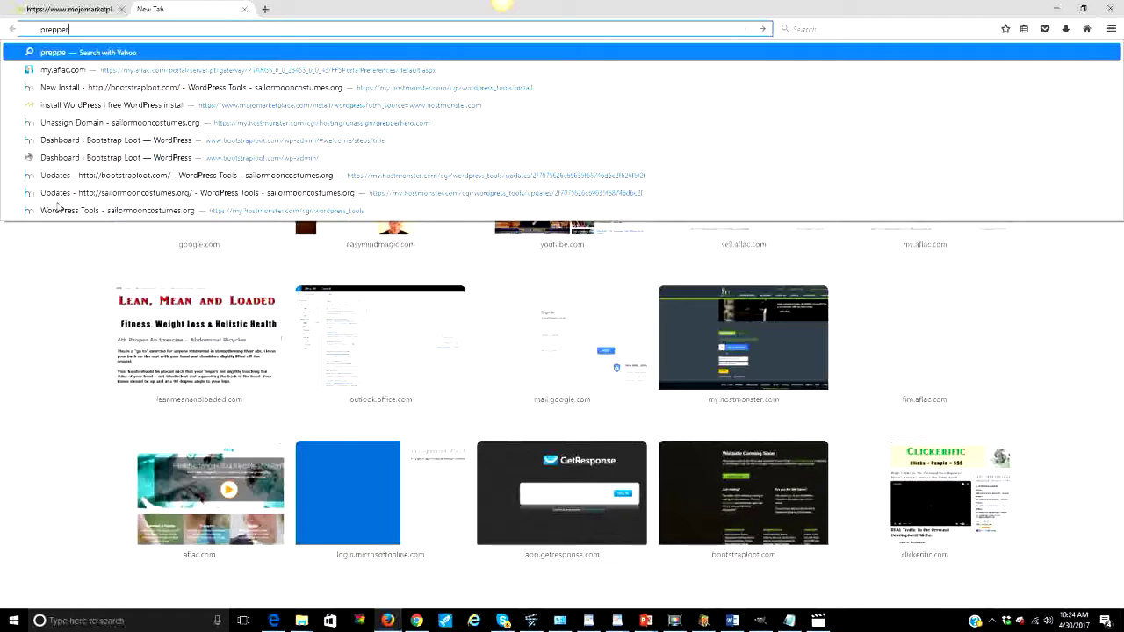
{"action": "key", "text": "BackSpace"}
{"action": "key", "text": "BackSpace"}
{"action": "type", "text": "hero.co"}
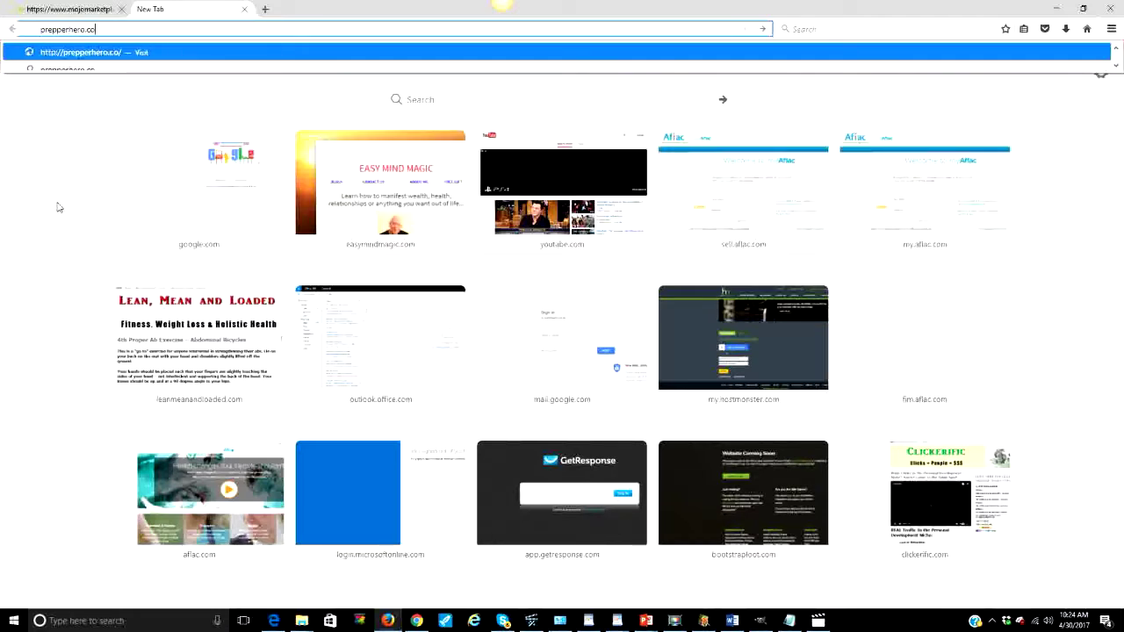
{"action": "type", "text": "m"}
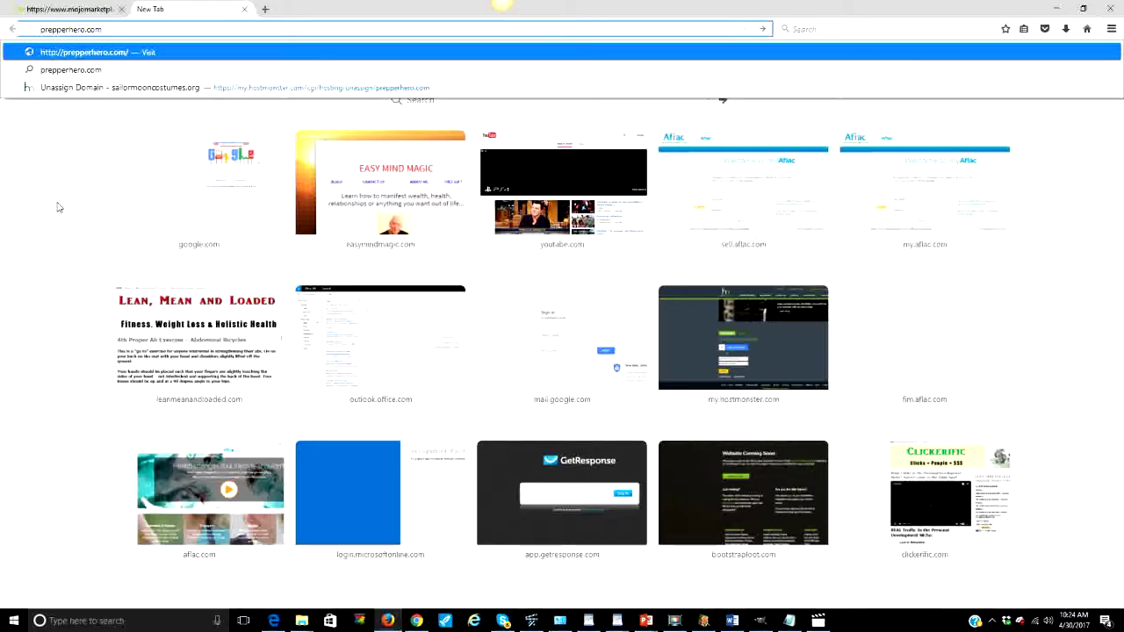
{"action": "key", "text": "Return"}
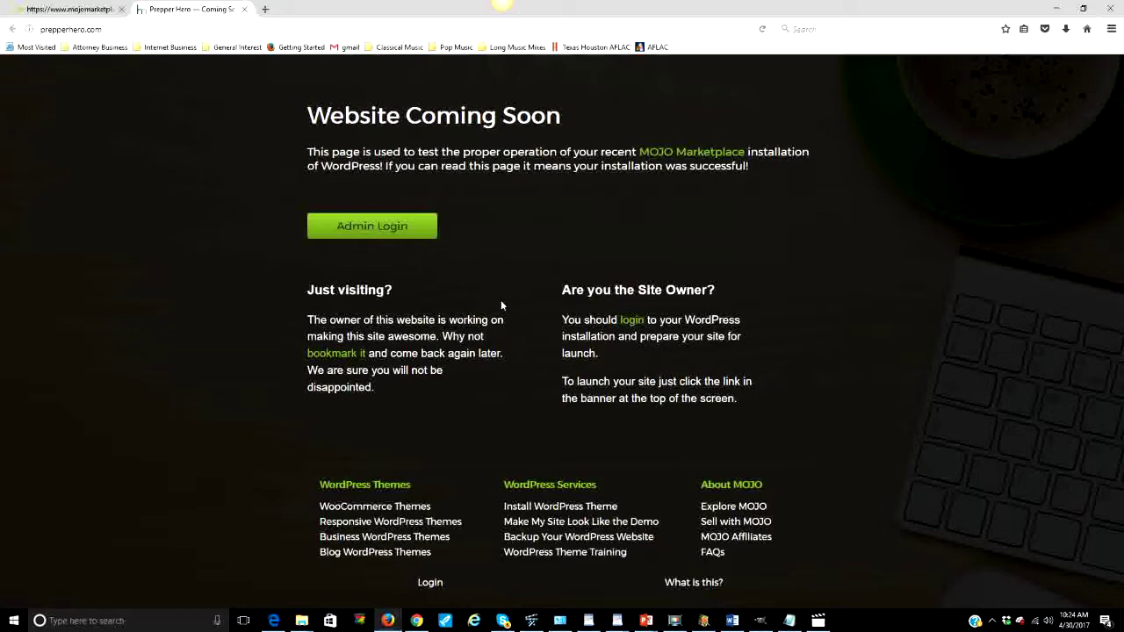
Log in to WordPress admin as Administrator with Remember Me, saving the login in Firefox
{"action": "left_click", "coordinate": [372, 227]}
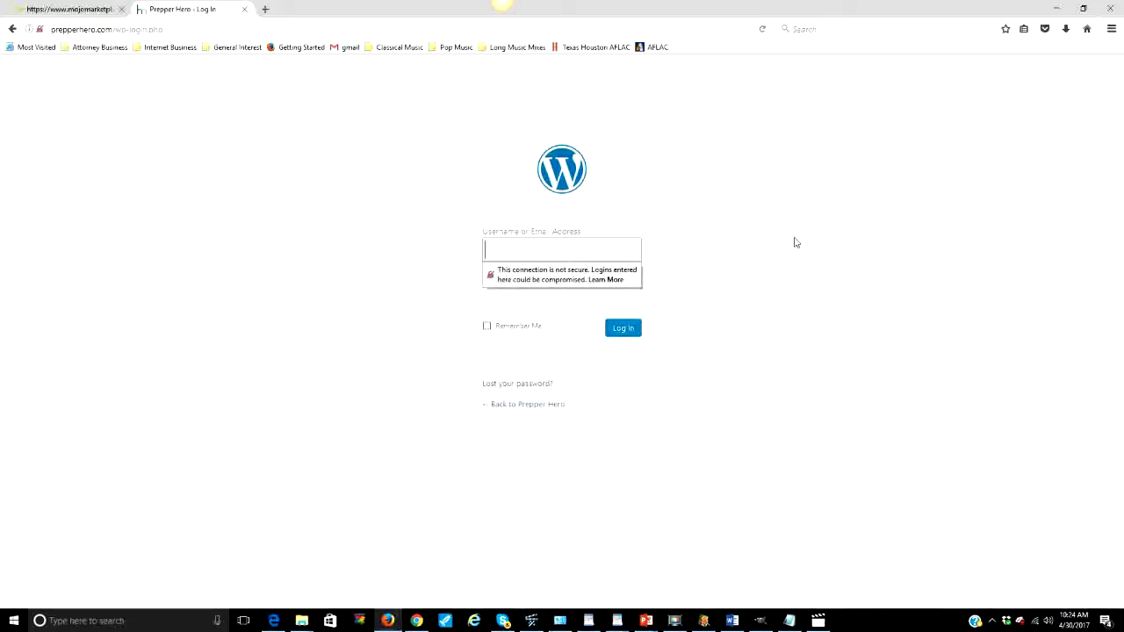
{"action": "type", "text": "A"}
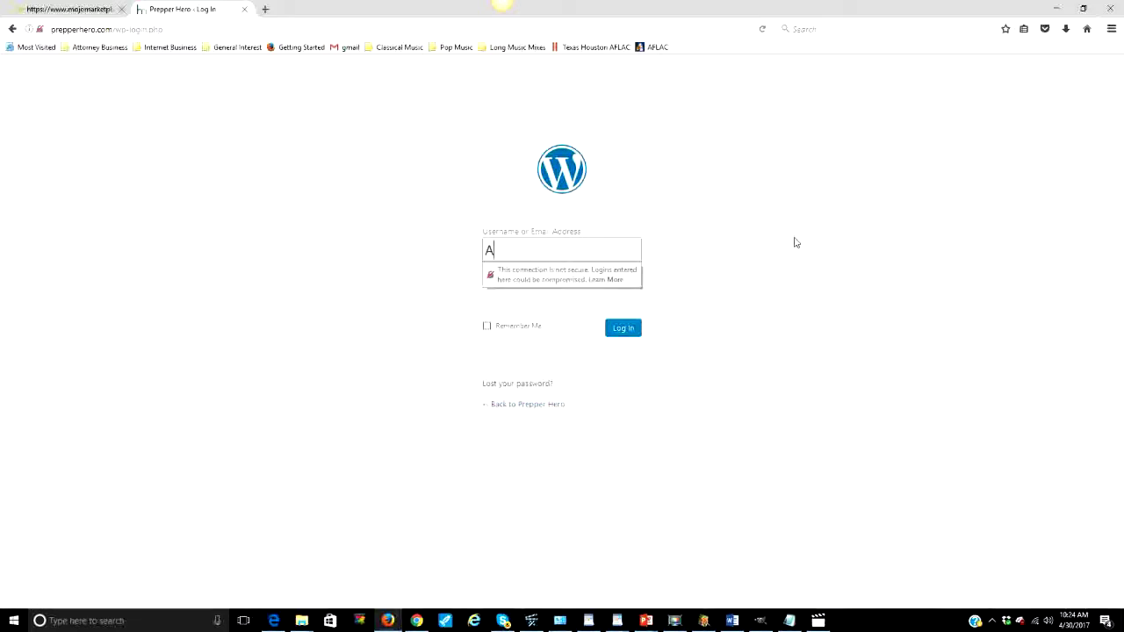
{"action": "type", "text": "dministrator"}
{"action": "left_click", "coordinate": [614, 297]}
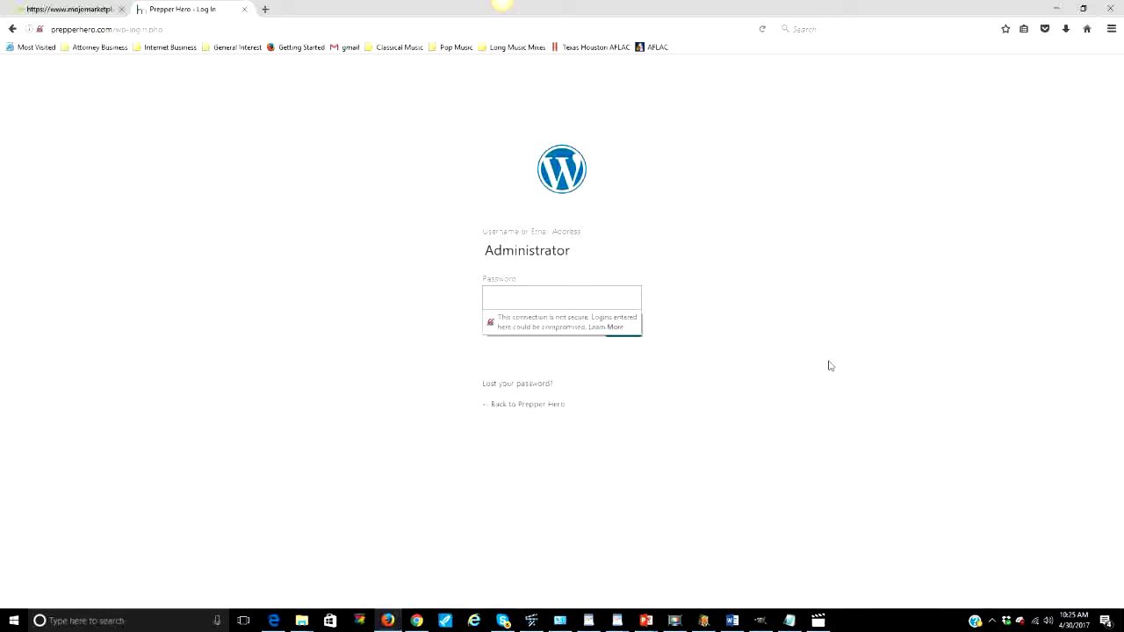
{"action": "type", "text": "•••••••••••••"}
{"action": "left_click", "coordinate": [653, 360]}
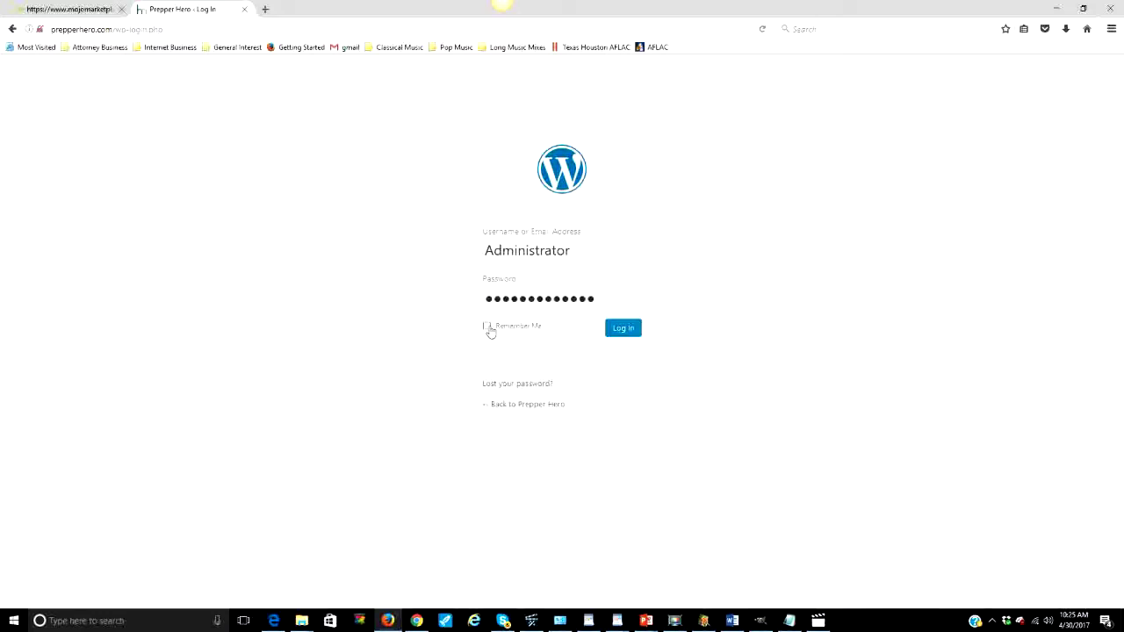
{"action": "left_click", "coordinate": [489, 327]}
{"action": "left_click", "coordinate": [619, 330]}
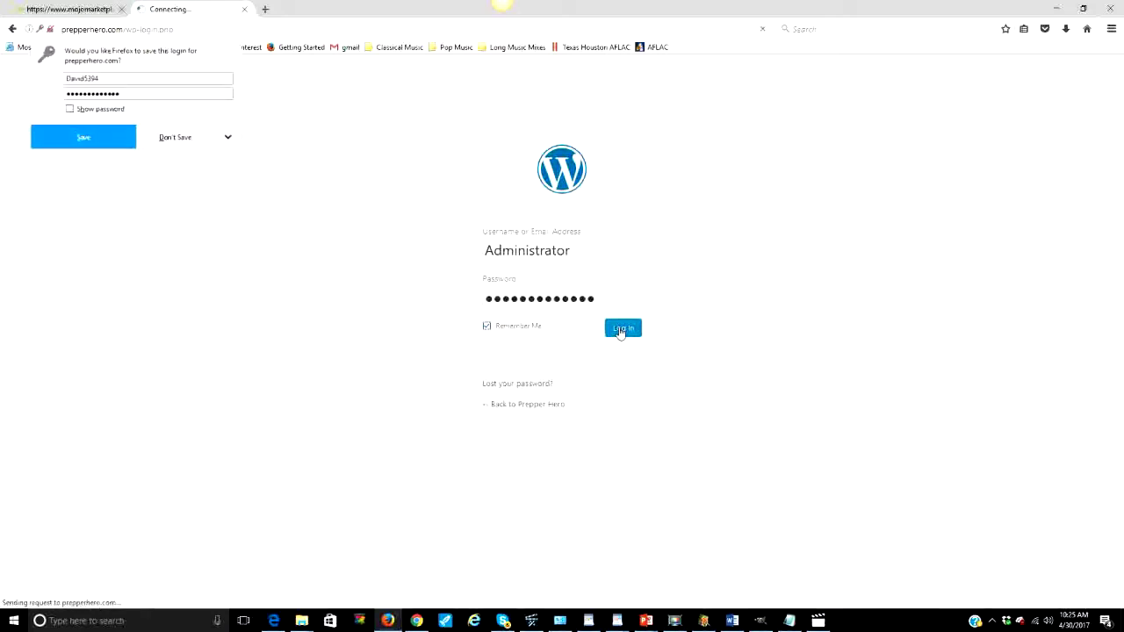
{"action": "left_click", "coordinate": [88, 143]}
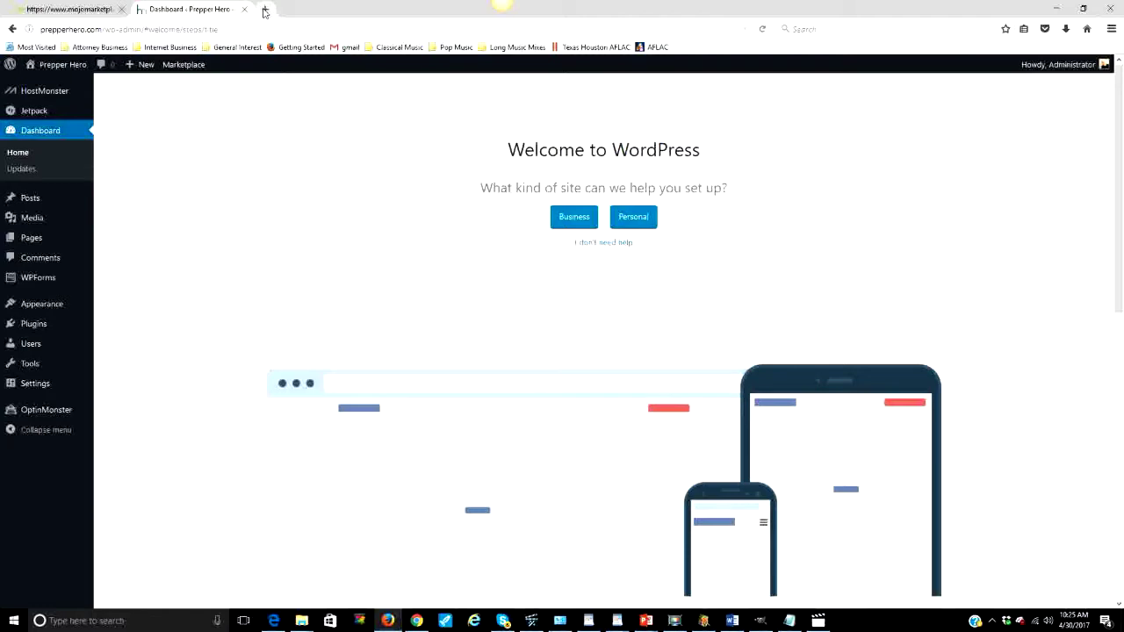
Load prepperhero.com in a new tab, showing the Website Coming Soon page
{"action": "left_click", "coordinate": [265, 10]}
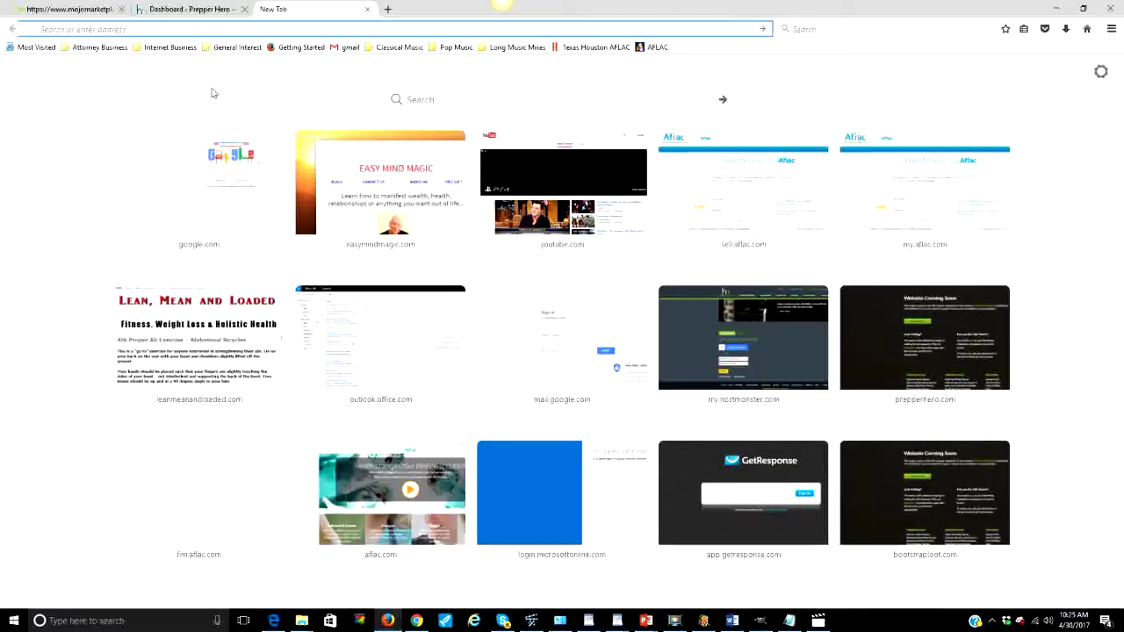
{"action": "type", "text": "prepp"}
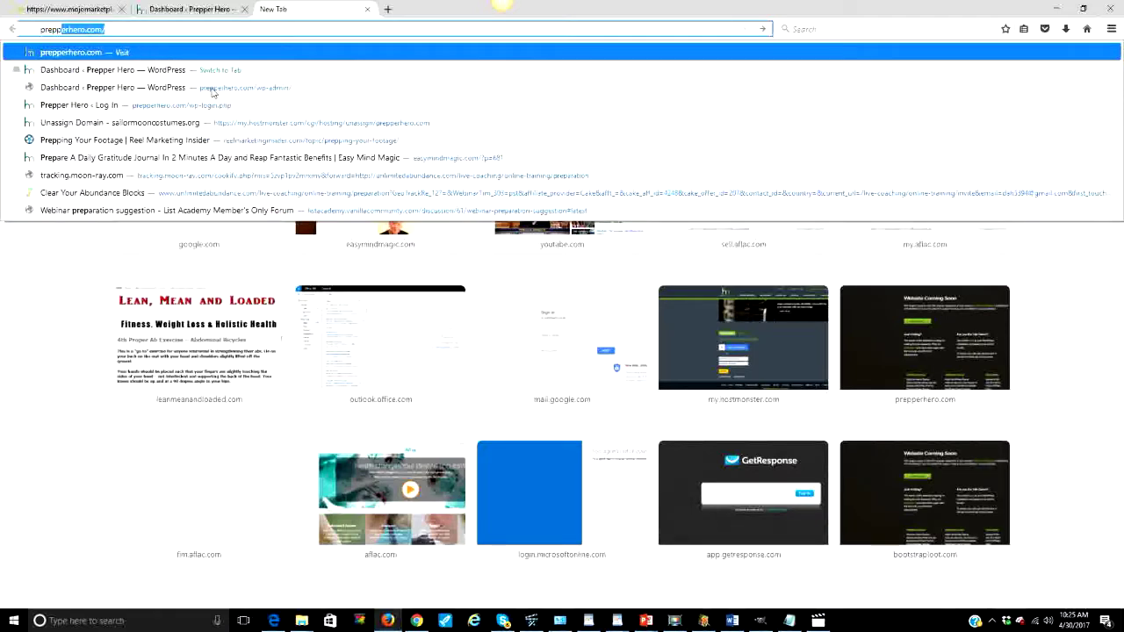
{"action": "type", "text": "erhe"}
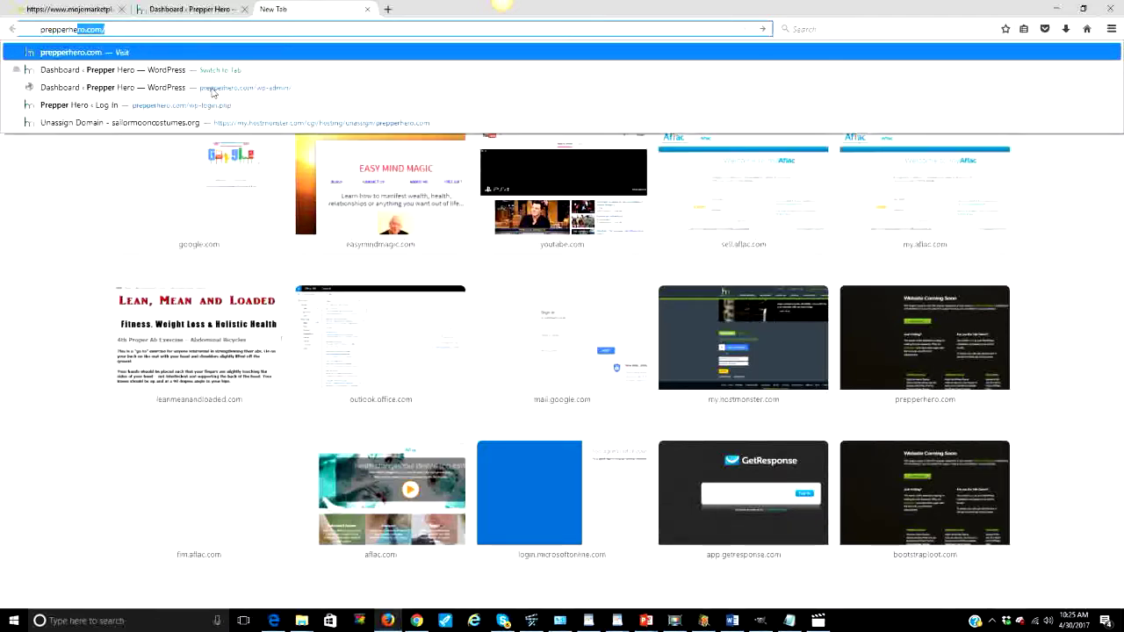
{"action": "type", "text": "ro"}
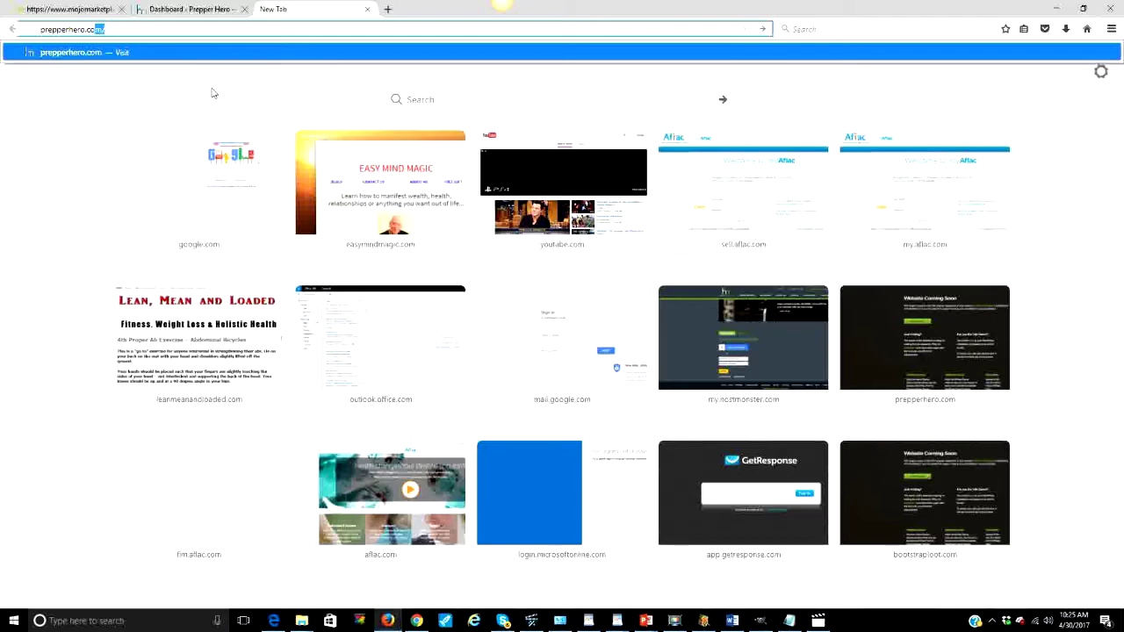
{"action": "key", "text": "Return"}
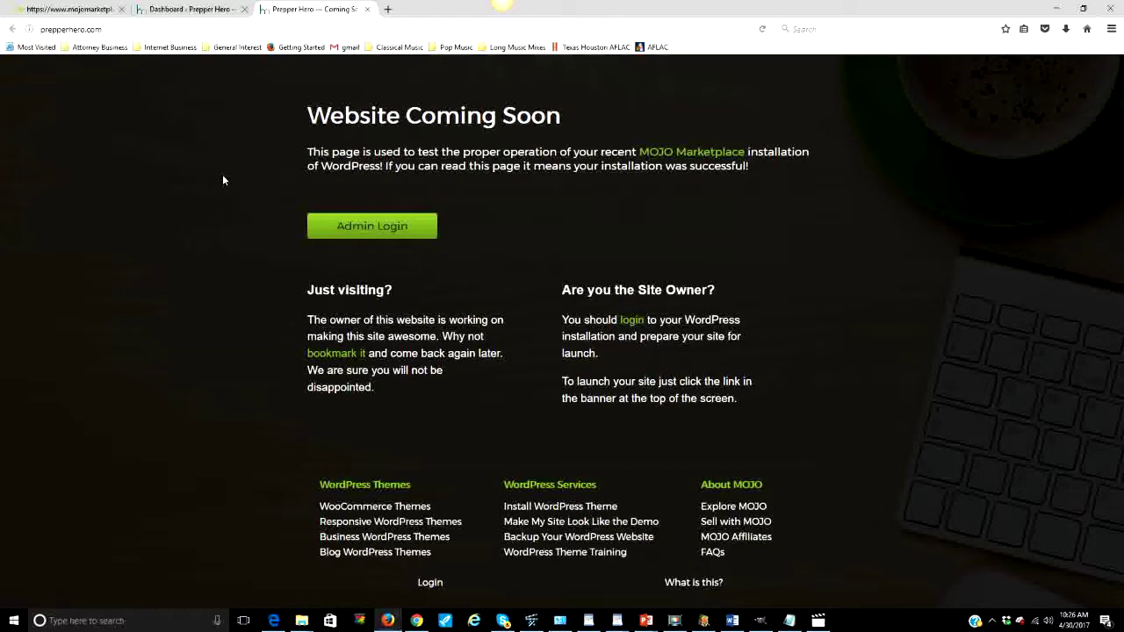
Go to prepperhero.com/wp-admin in another new tab to reach the dashboard
{"action": "left_click", "coordinate": [387, 10]}
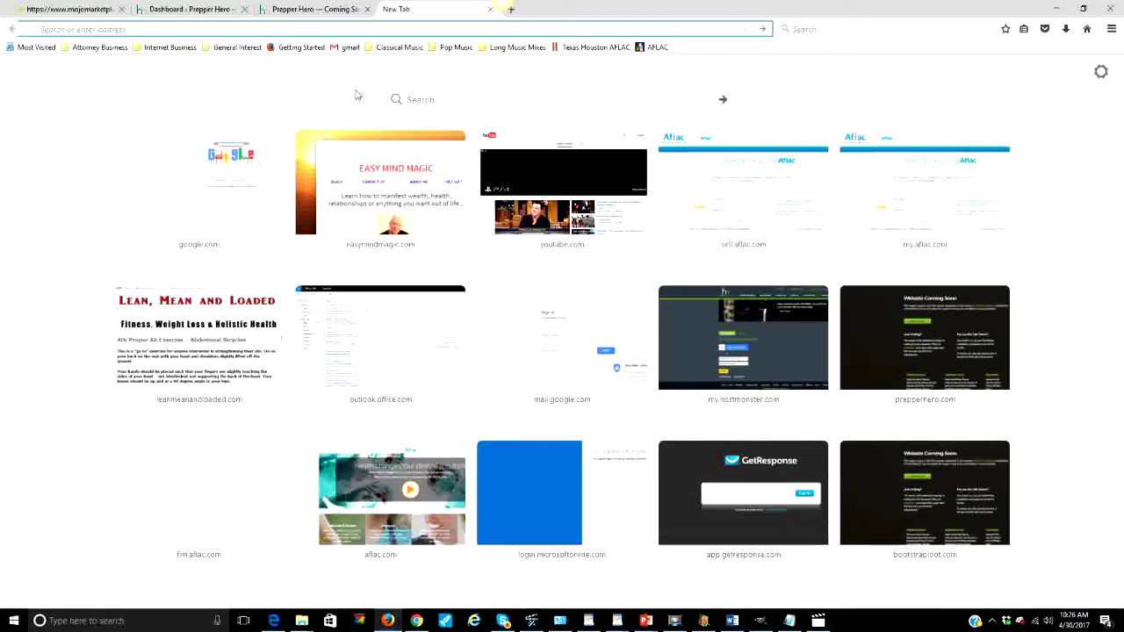
{"action": "type", "text": "preppe"}
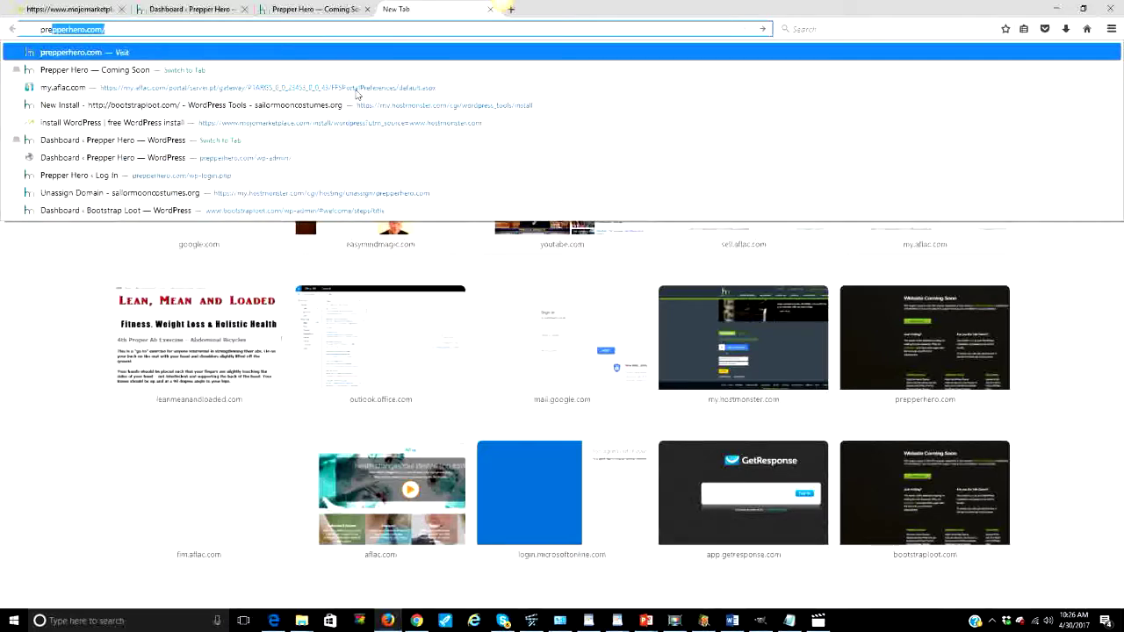
{"action": "type", "text": "rhero"}
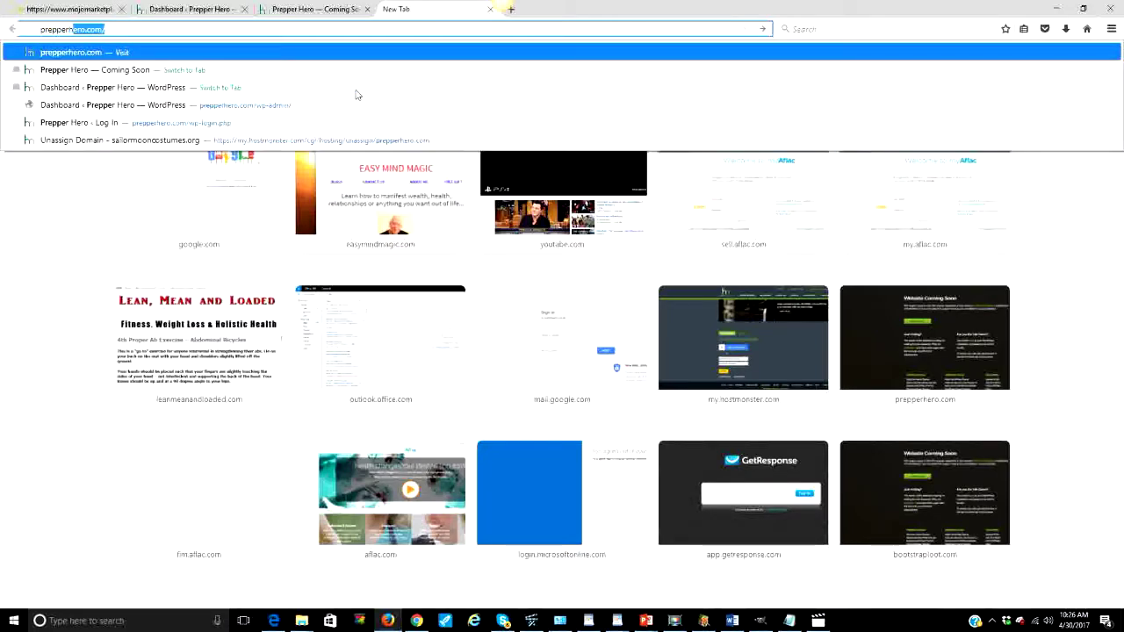
{"action": "type", "text": ".com/"}
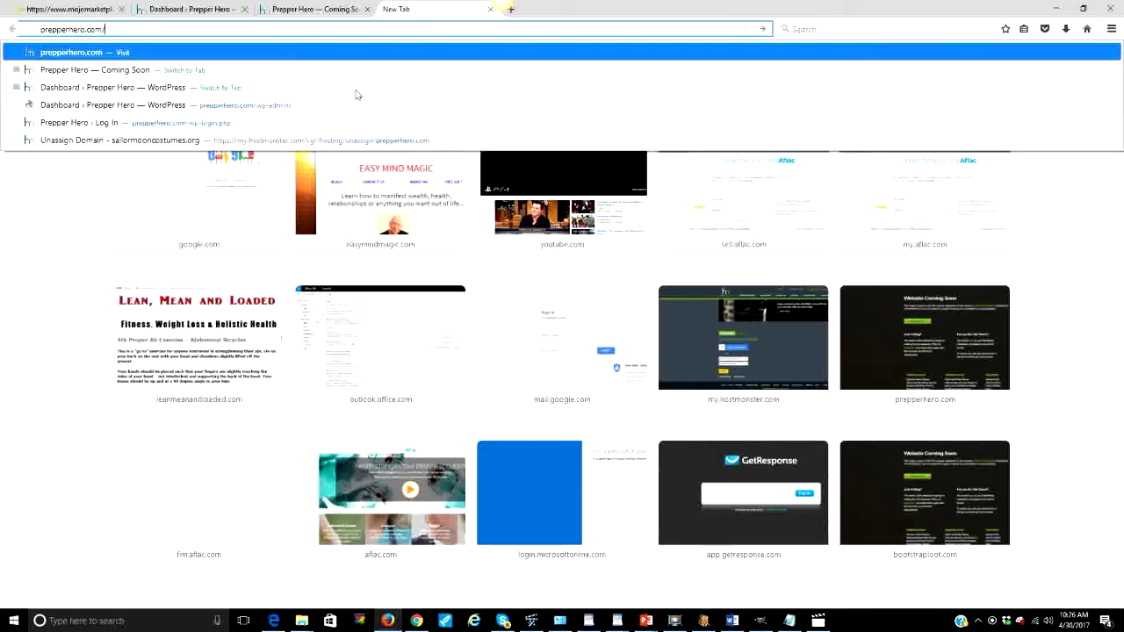
{"action": "type", "text": "wp-"}
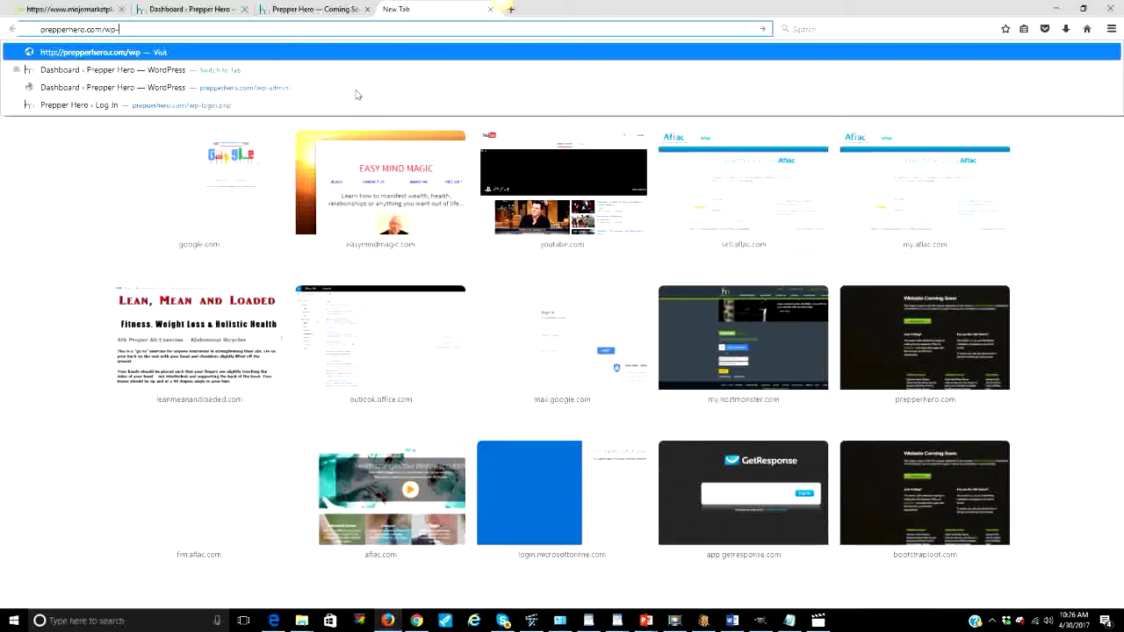
{"action": "type", "text": "adm"}
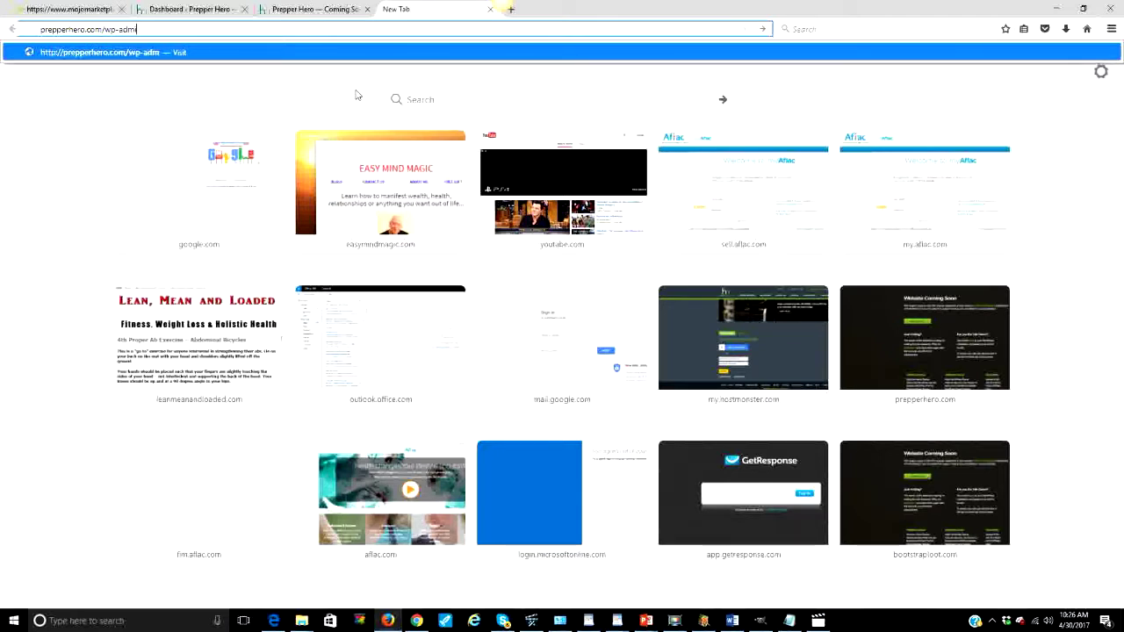
{"action": "type", "text": "in"}
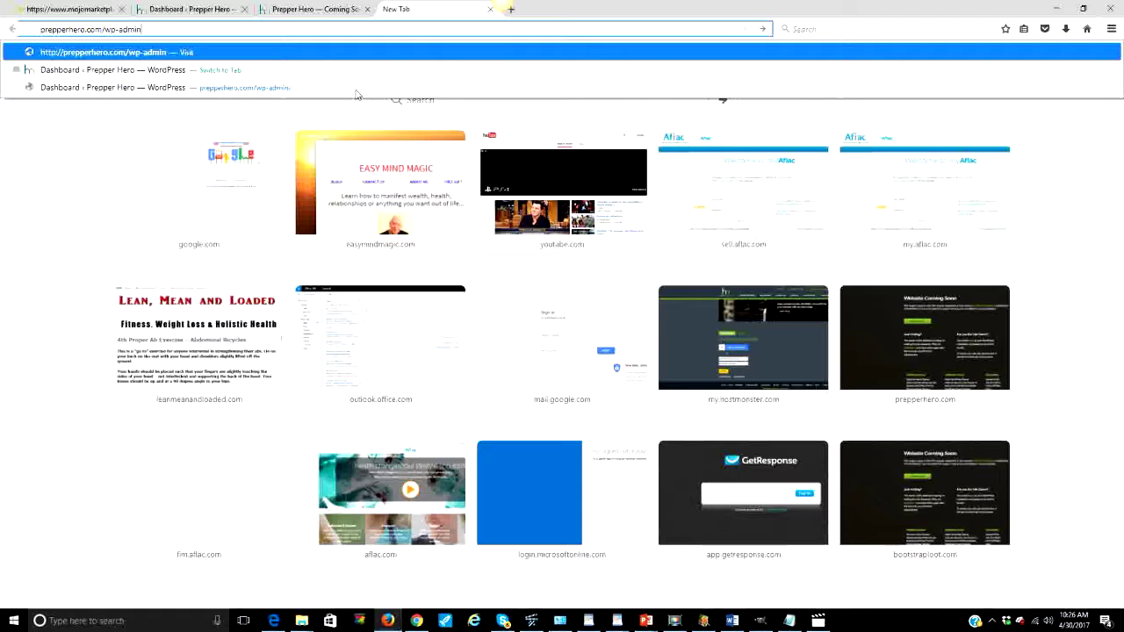
{"action": "key", "text": "Return"}
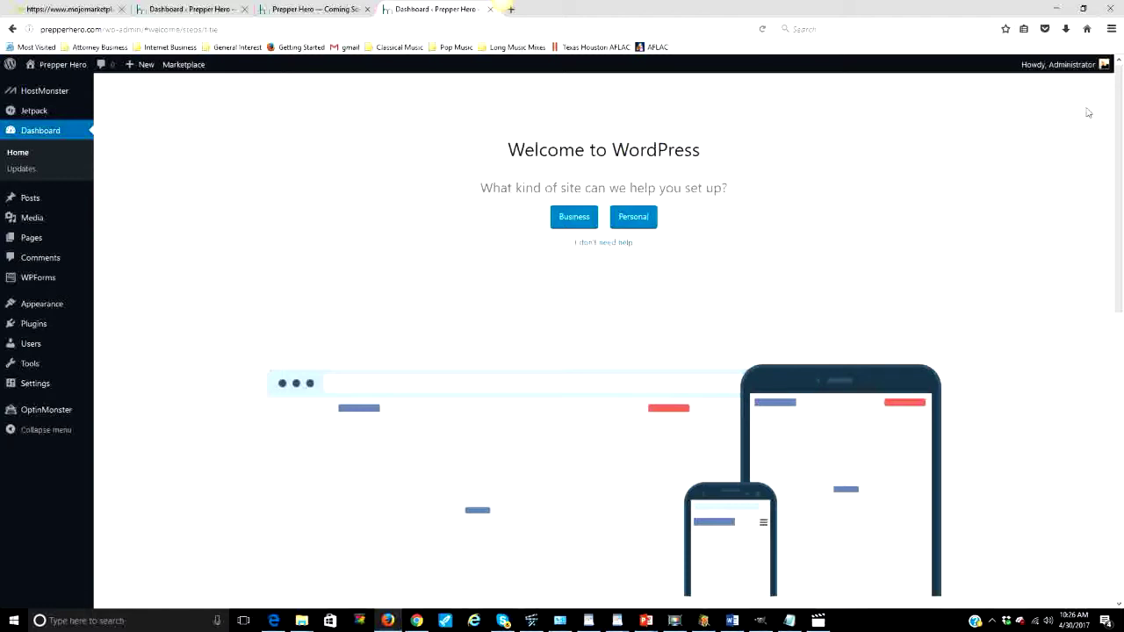
Log out of WordPress from the Howdy, Administrator menu and close that tab
{"action": "mouse_move", "coordinate": [1106, 70]}
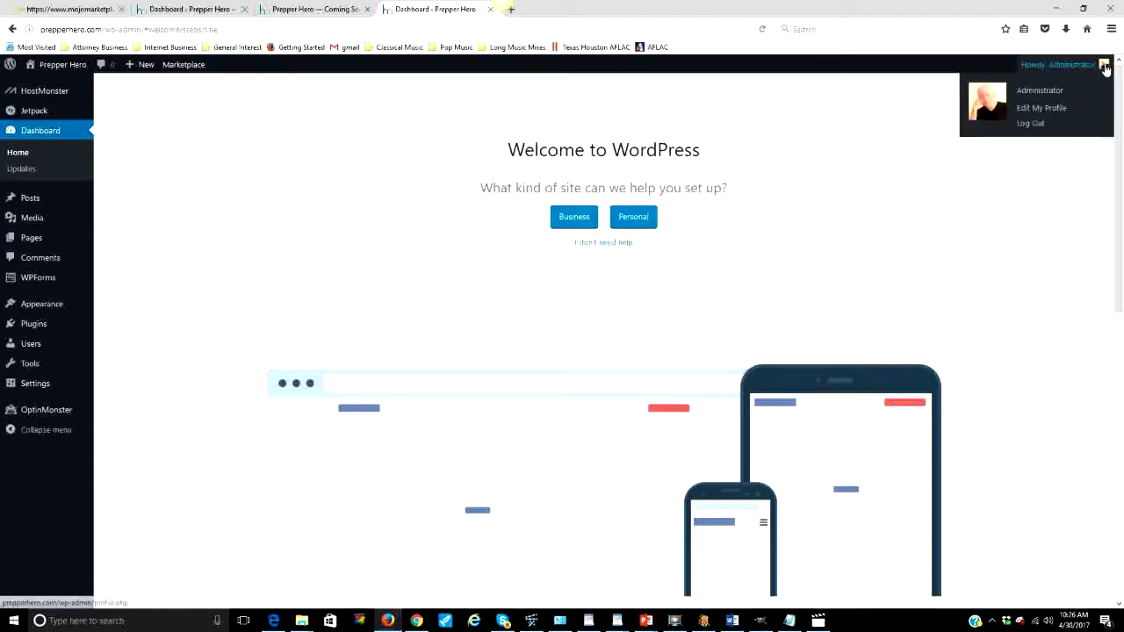
{"action": "left_click", "coordinate": [1032, 125]}
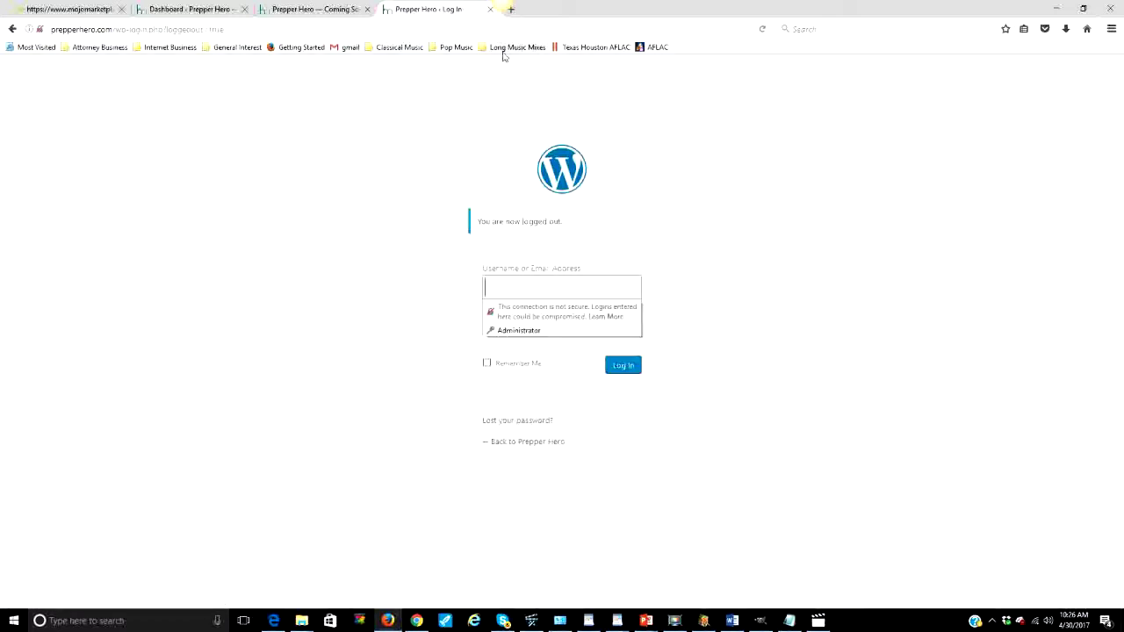
{"action": "left_click", "coordinate": [489, 9]}
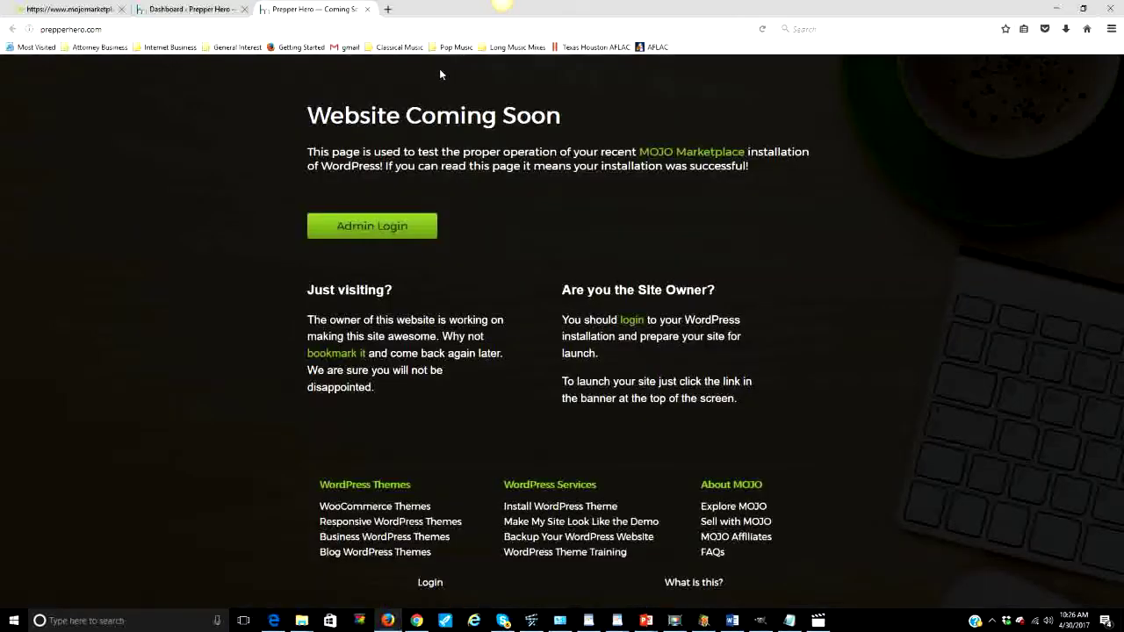
Go to prepperhero.com/wp-admin in a fresh tab
{"action": "left_click", "coordinate": [388, 10]}
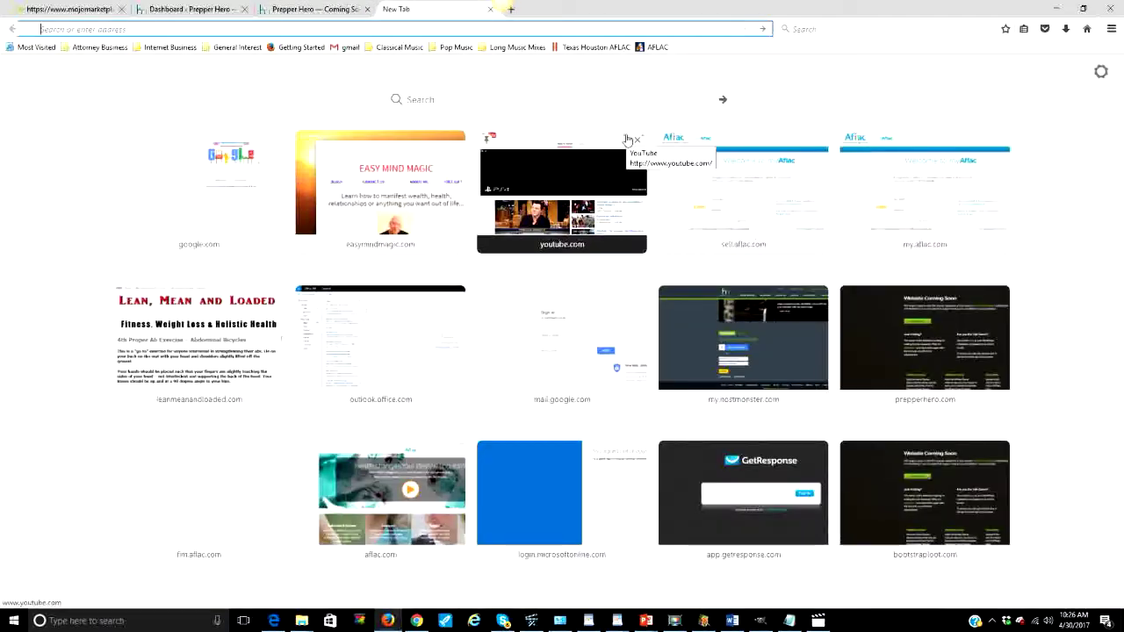
{"action": "type", "text": "prepper"}
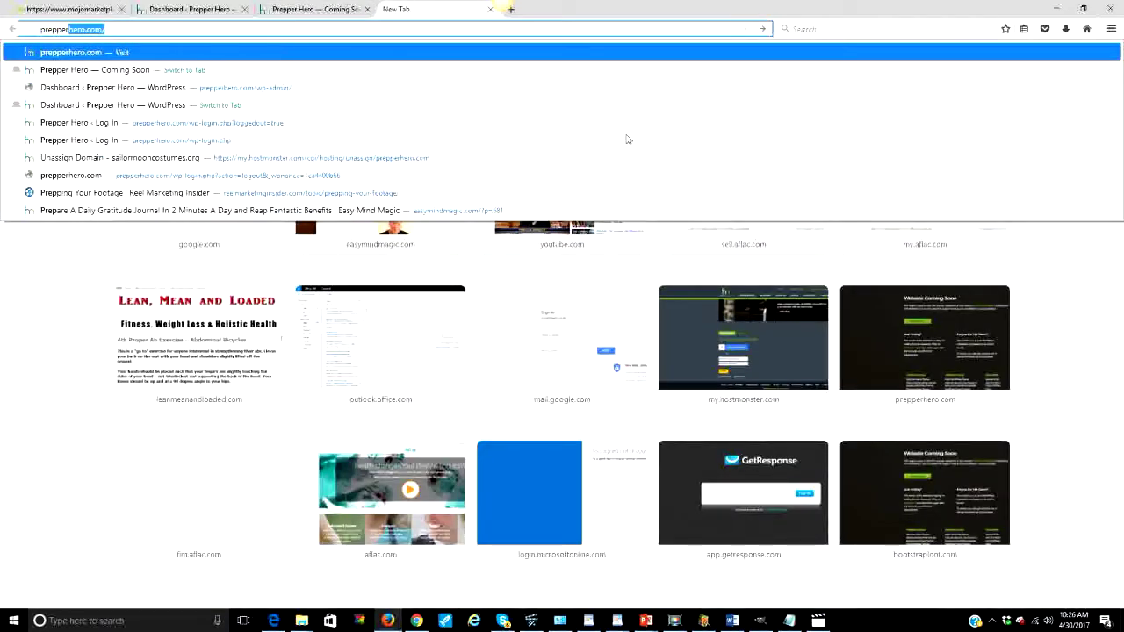
{"action": "type", "text": "hero.com/"}
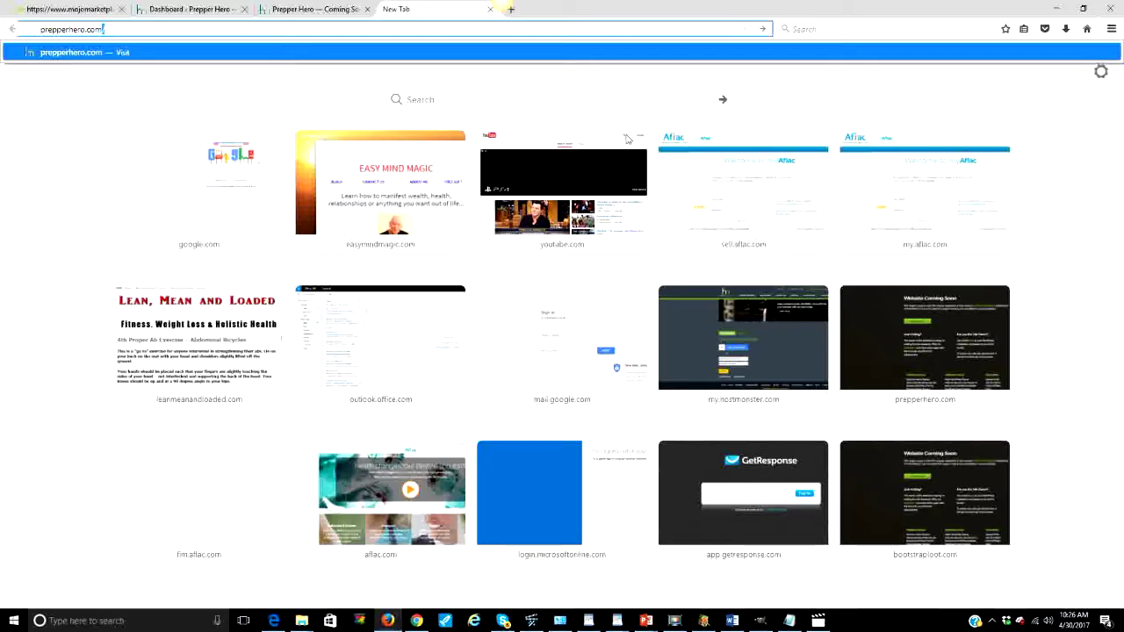
{"action": "type", "text": "w"}
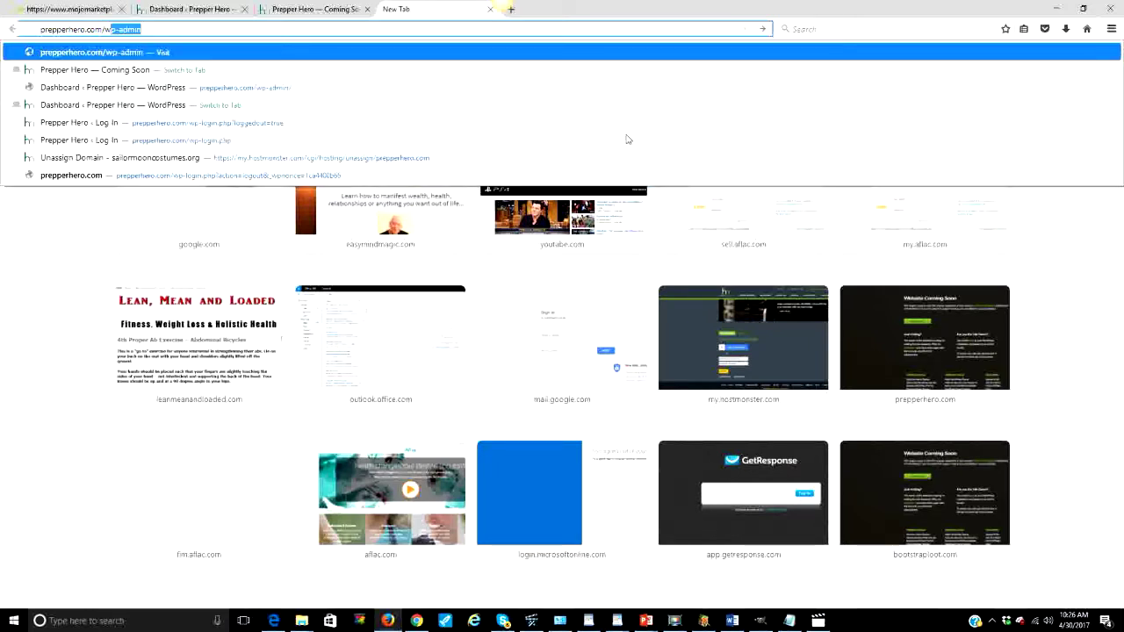
{"action": "type", "text": "p-"}
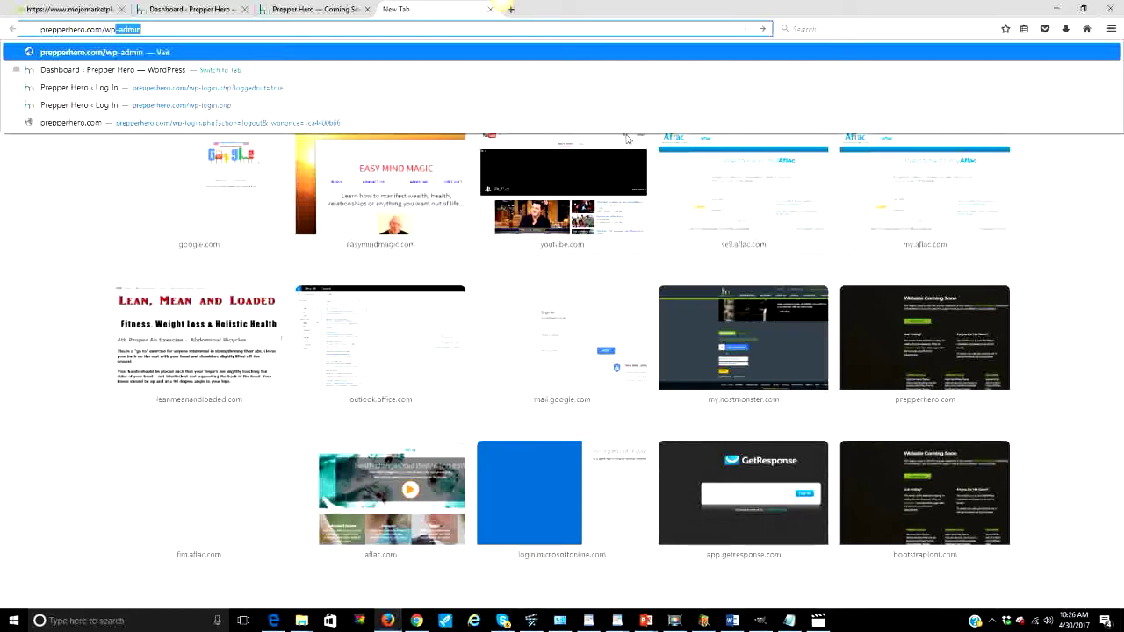
{"action": "type", "text": "admin"}
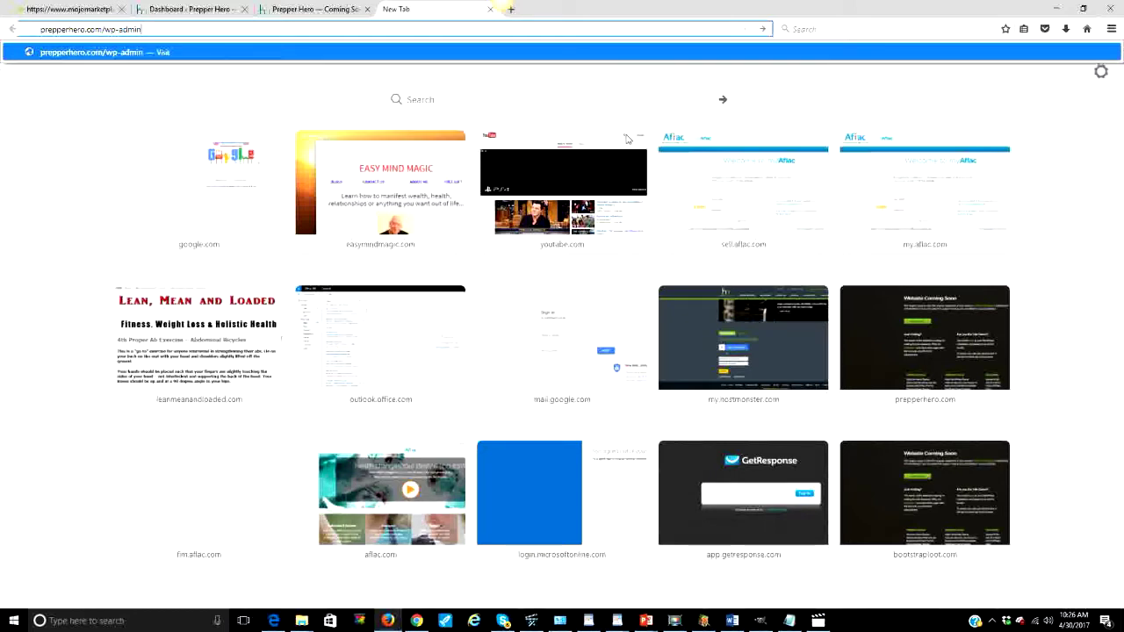
{"action": "key", "text": "Return"}
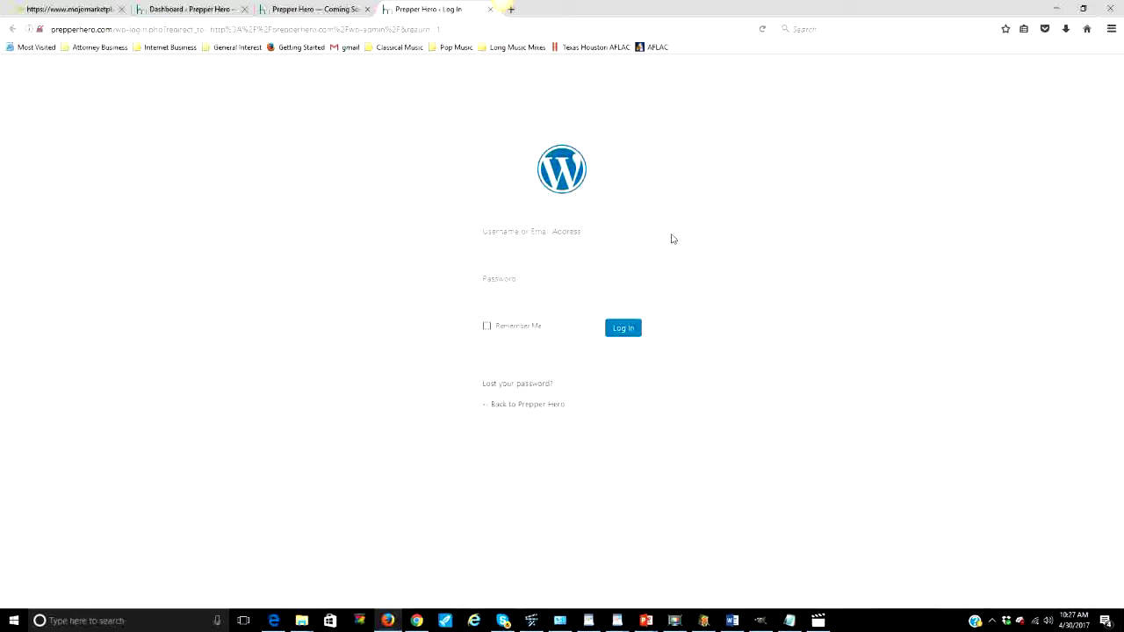
Log in to WordPress admin with username Administrator and the account password
{"action": "left_click", "coordinate": [557, 252]}
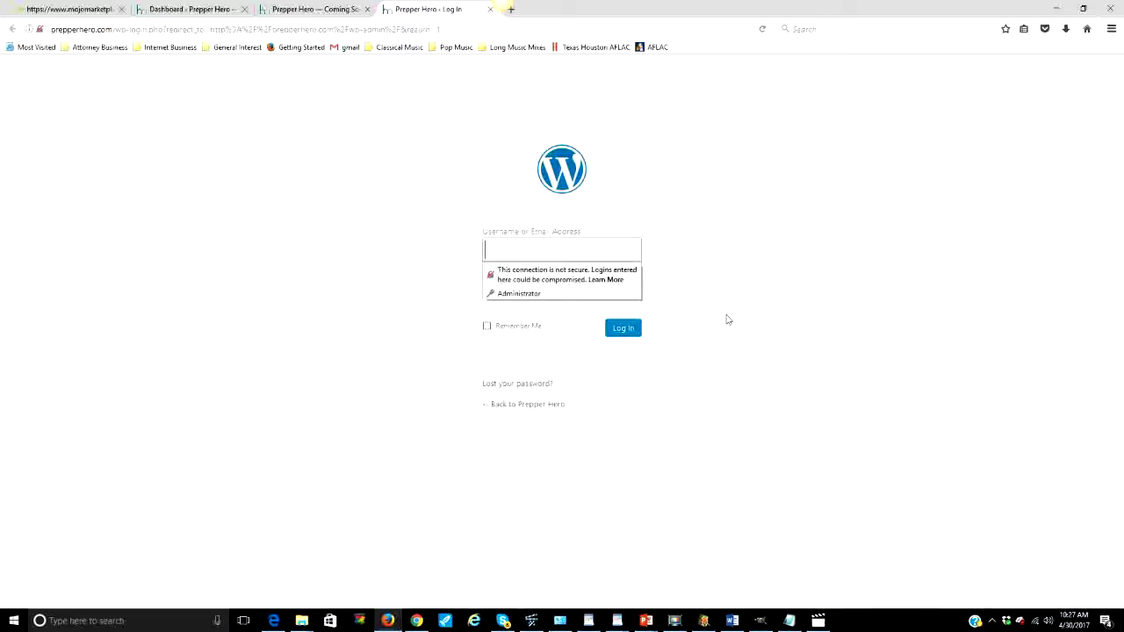
{"action": "type", "text": "Admi"}
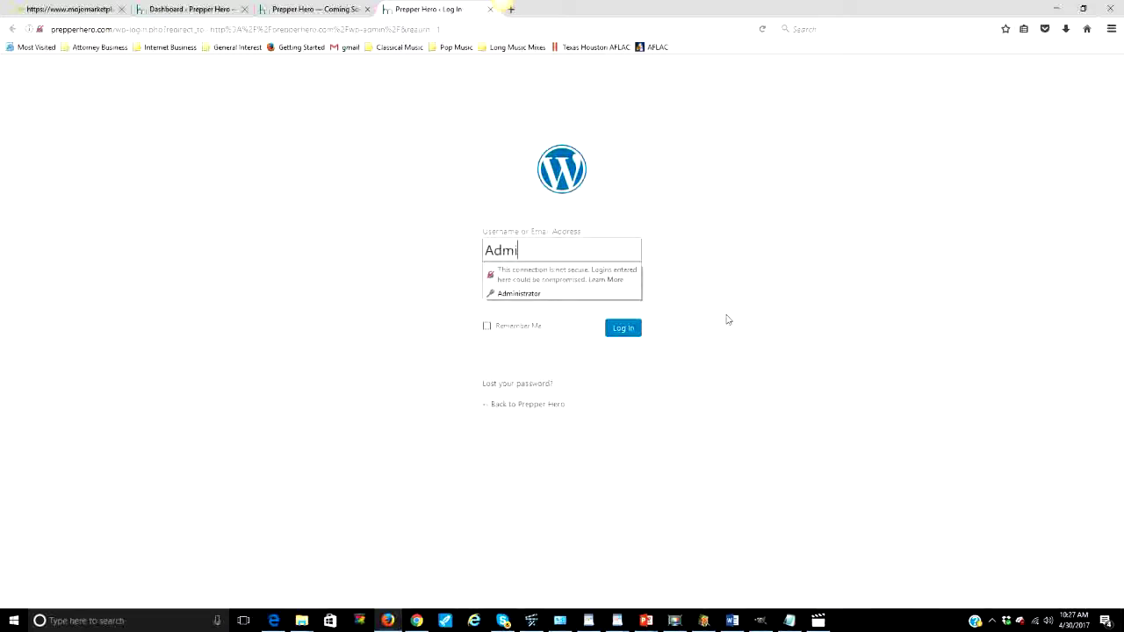
{"action": "type", "text": "nistrator"}
{"action": "left_click", "coordinate": [708, 290]}
{"action": "left_click", "coordinate": [618, 297]}
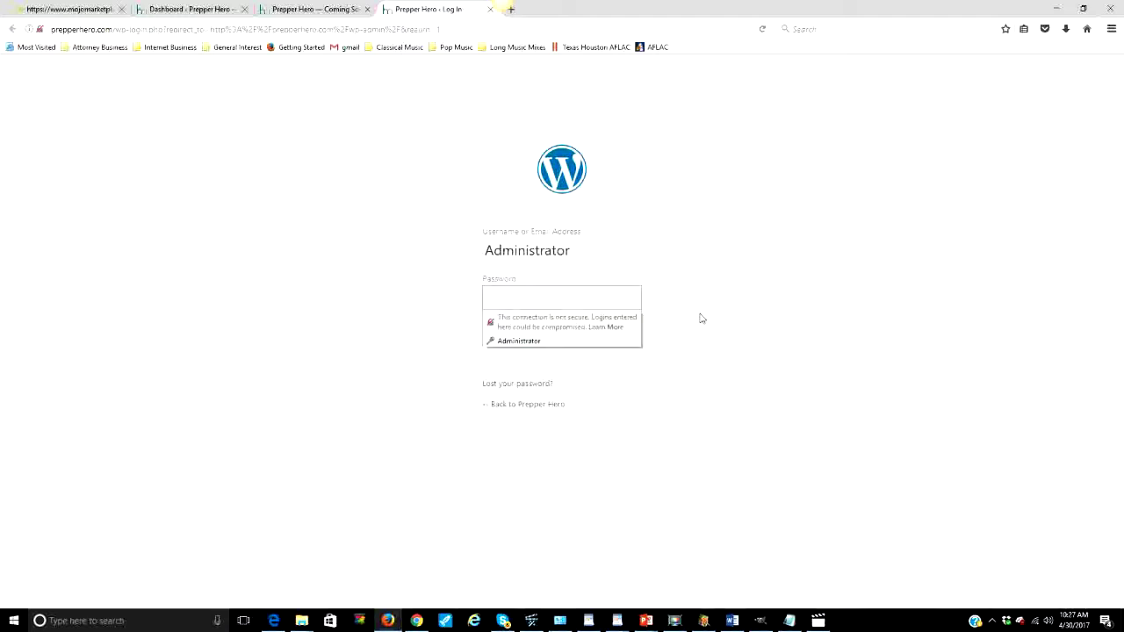
{"action": "type", "text": "**********"}
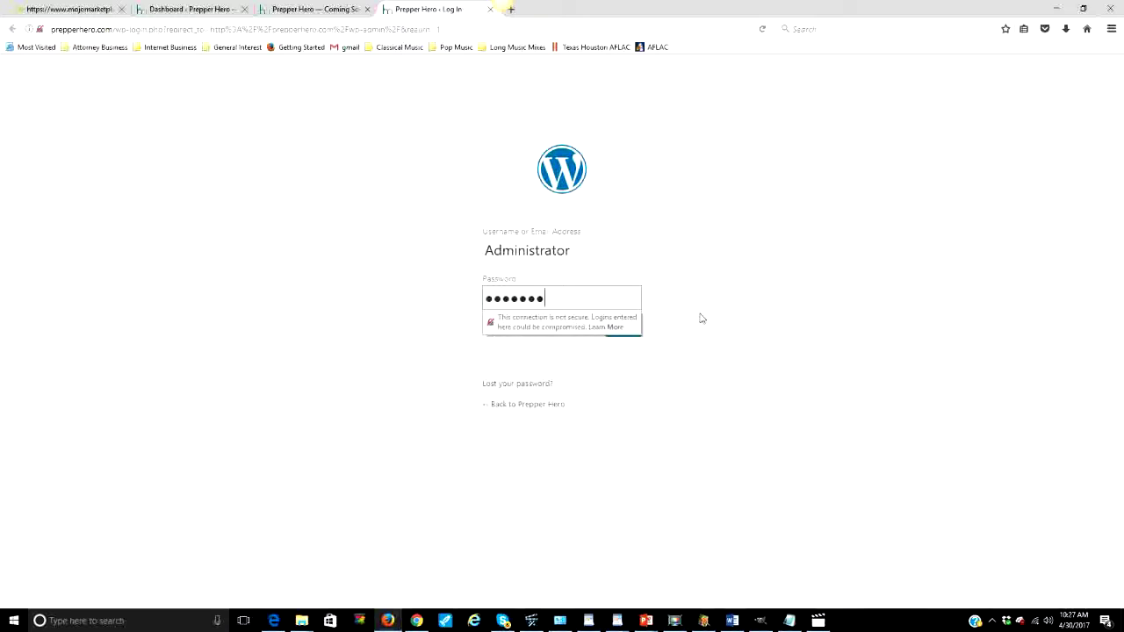
{"action": "type", "text": "***"}
{"action": "key", "text": "Return"}
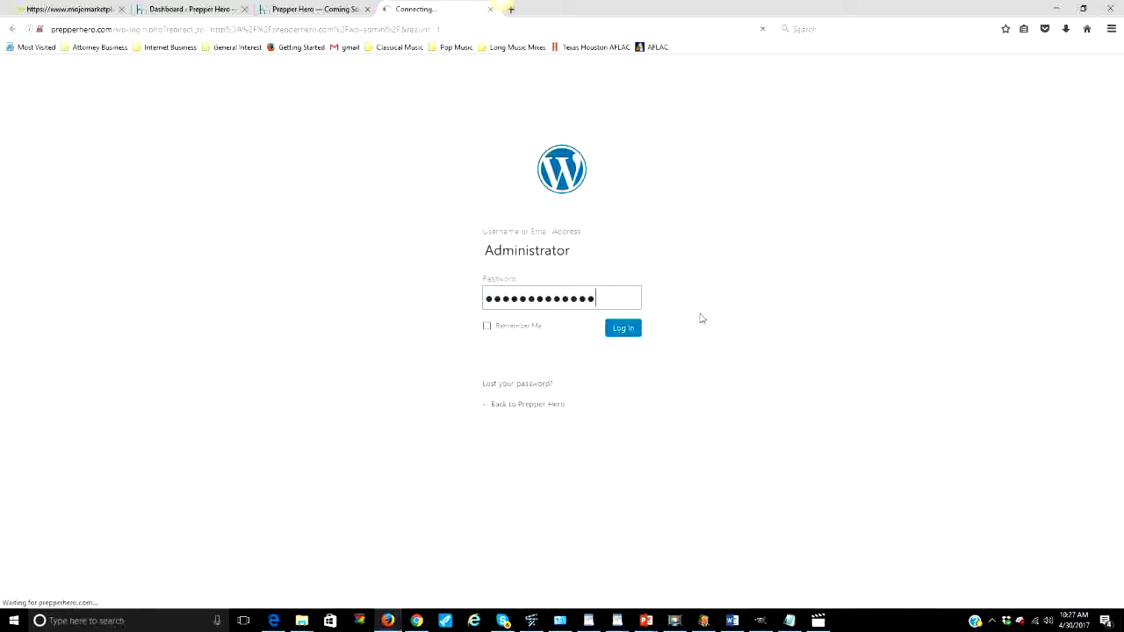